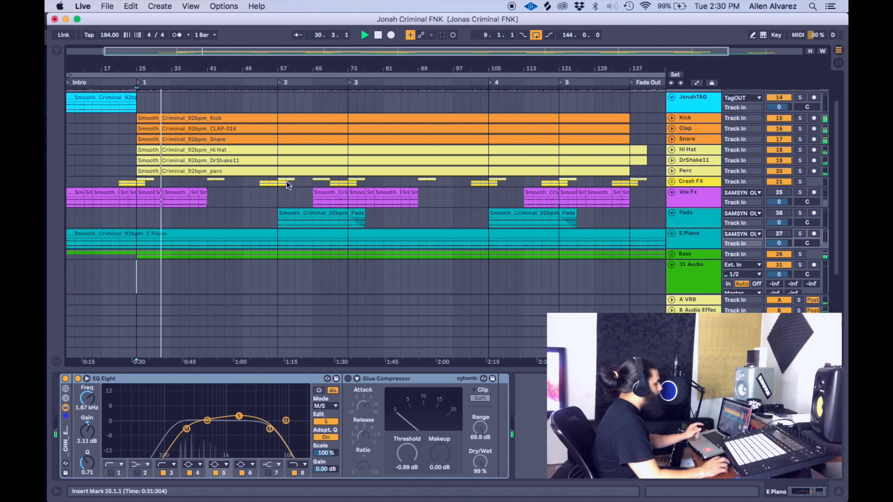
Stop playback and view the device chains of the E Piano track and the A VRB and B Audio Effect returns
key("space")
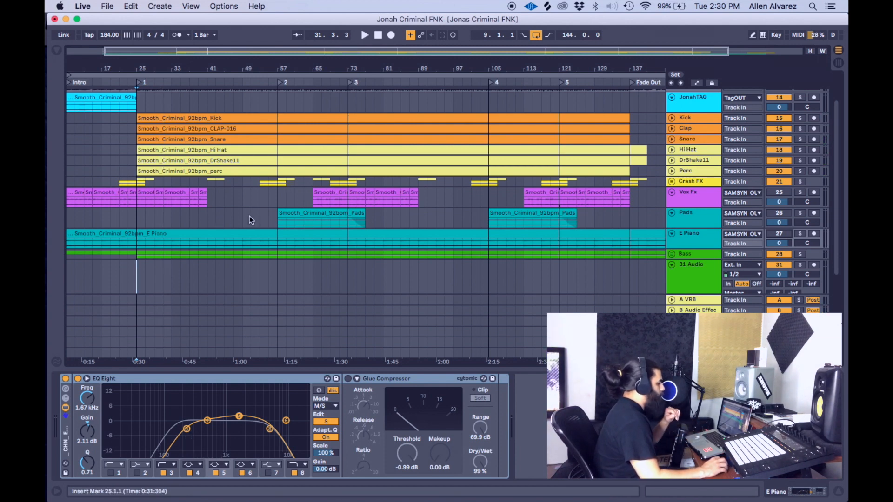
left_click(698, 234)
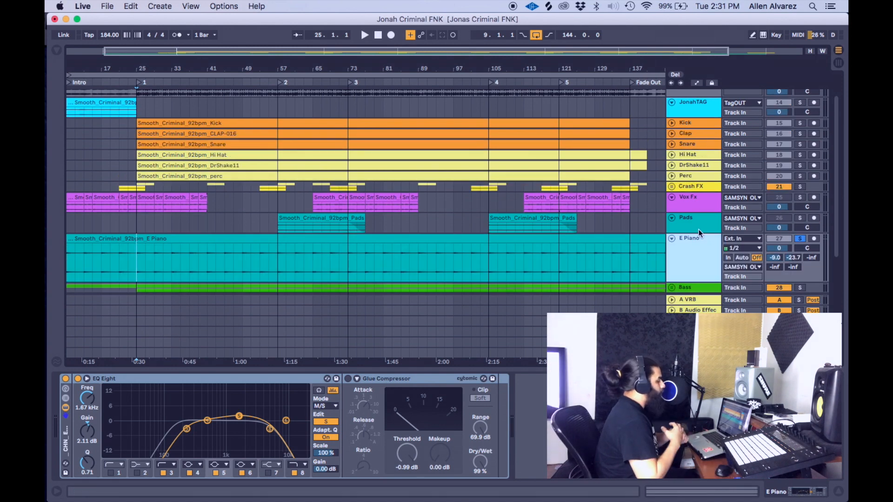
left_click(695, 300)
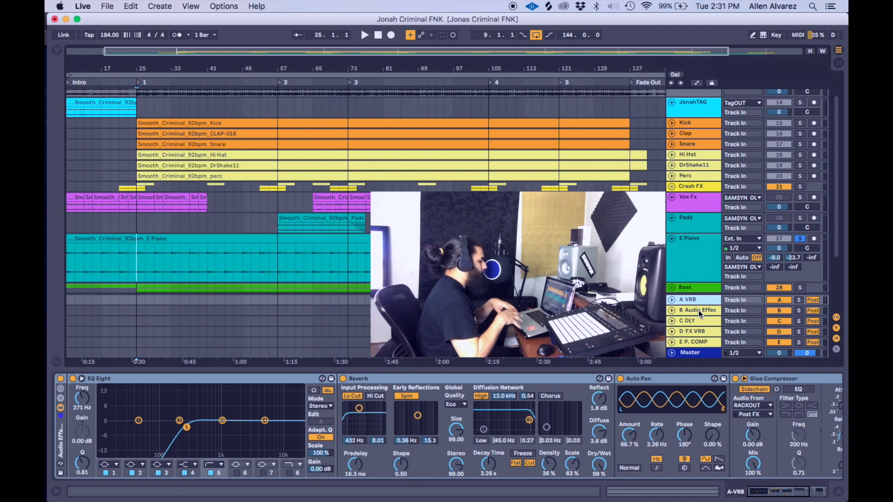
left_click(698, 311)
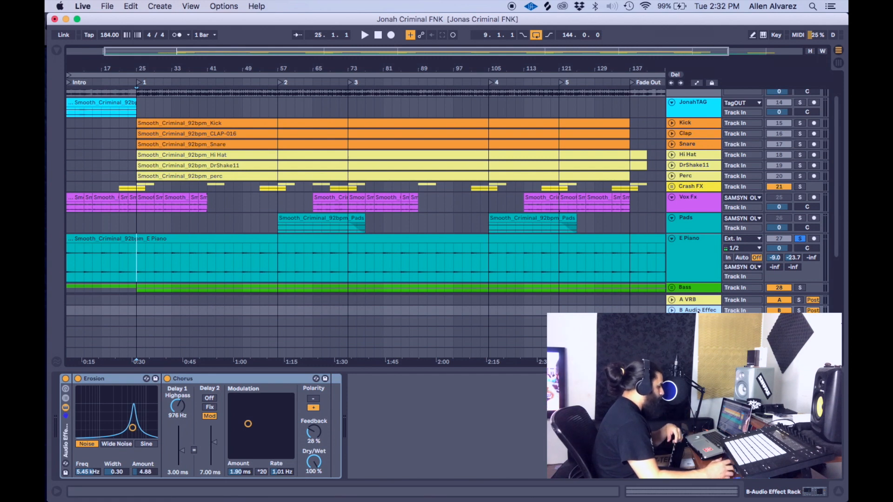
Play the soloed E Piano from bar 25 with its effects rack bypassed, and again with the rack switched back on
key("Up")
key("Up")
key("Up")
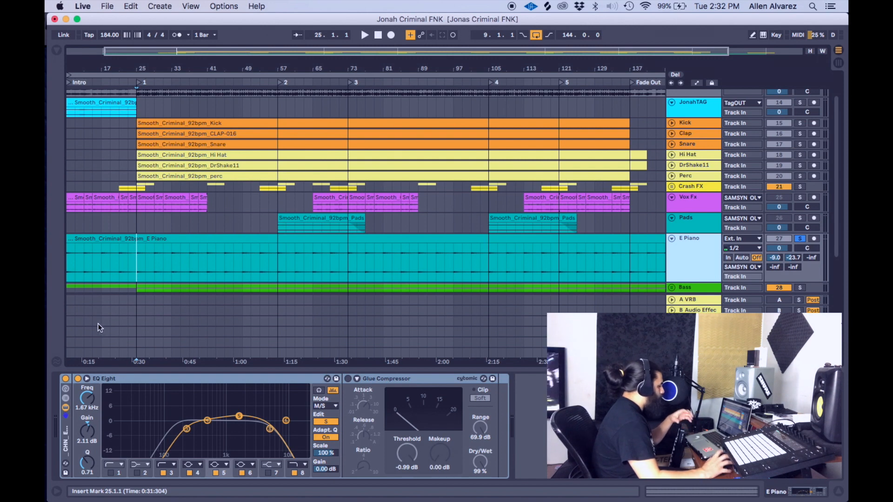
left_click(65, 379)
key("space")
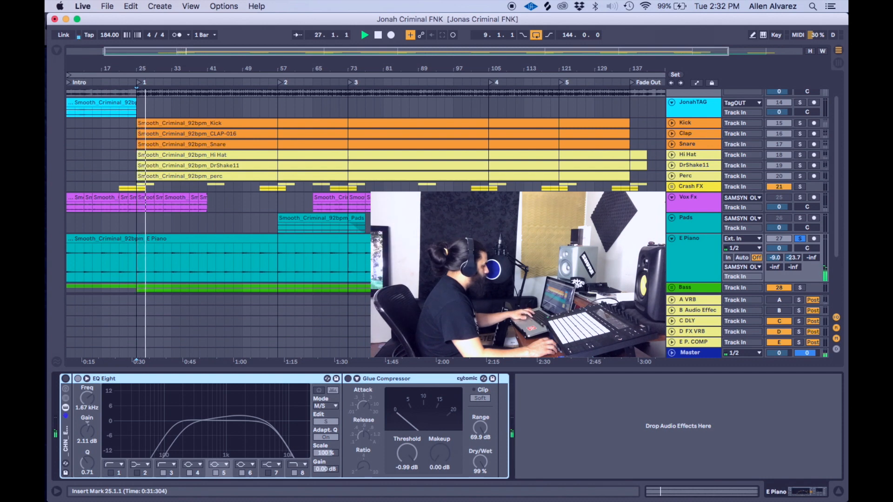
key("space")
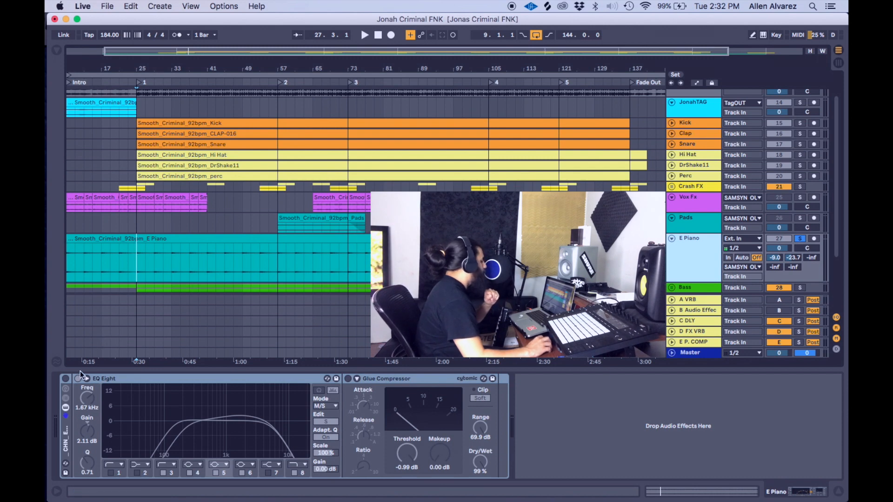
left_click(65, 382)
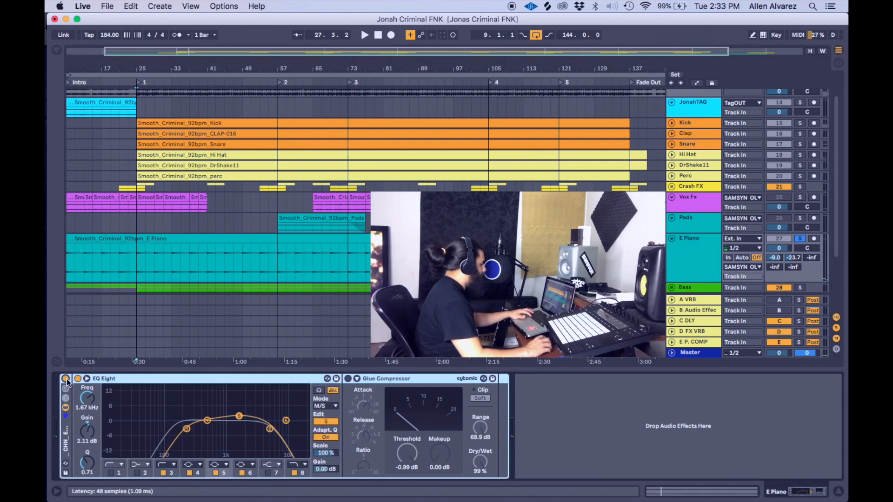
key("space")
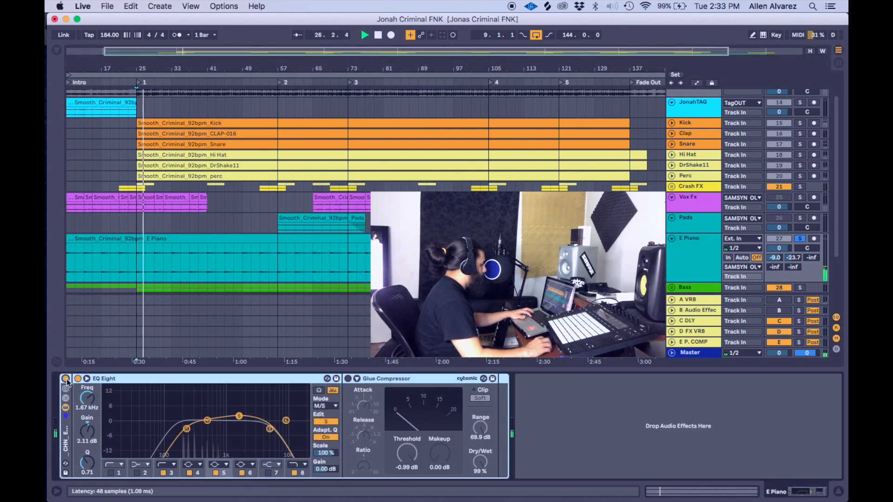
key("space")
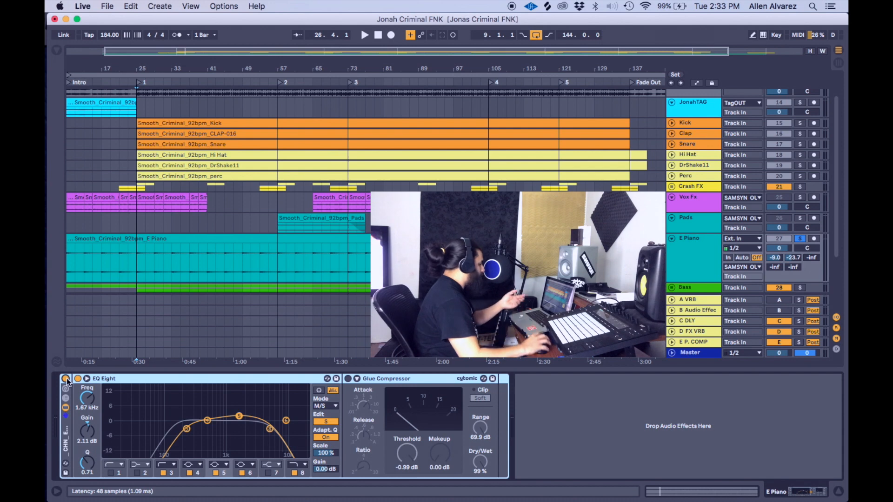
Compare the mid (M) and side (S) curves in the E Piano's EQ Eight, ending on the side curve
left_click(325, 422)
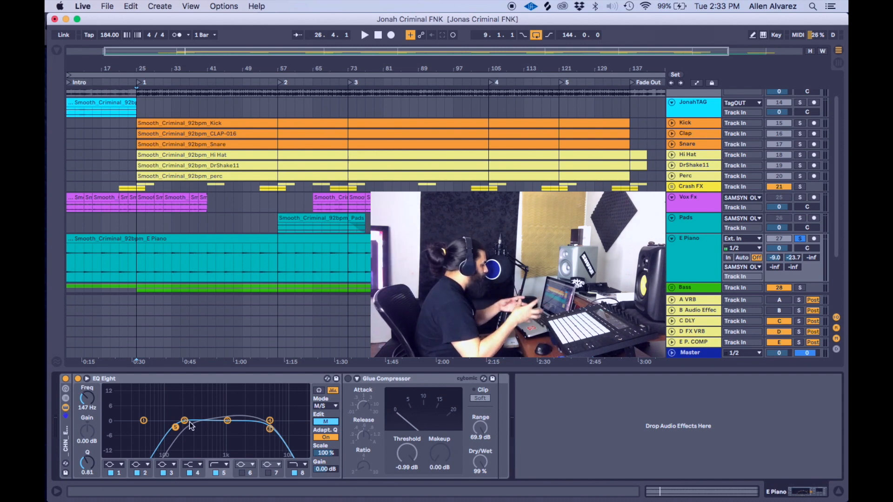
left_click(325, 422)
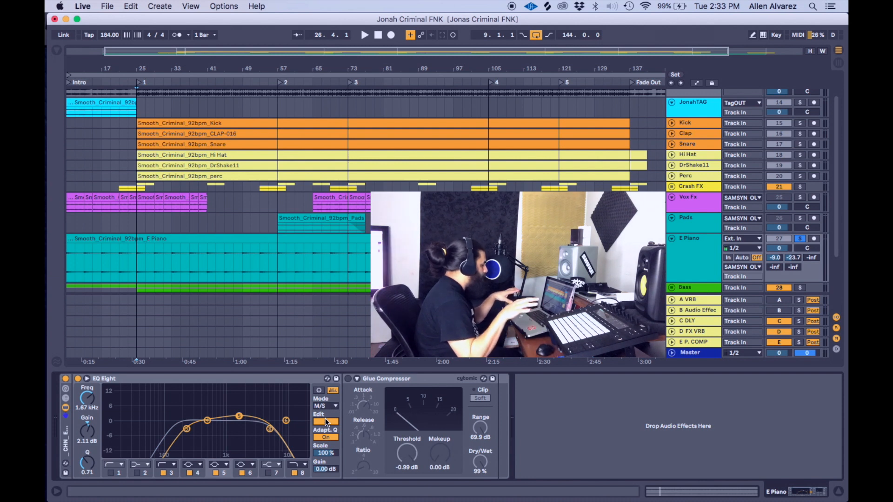
left_click(325, 422)
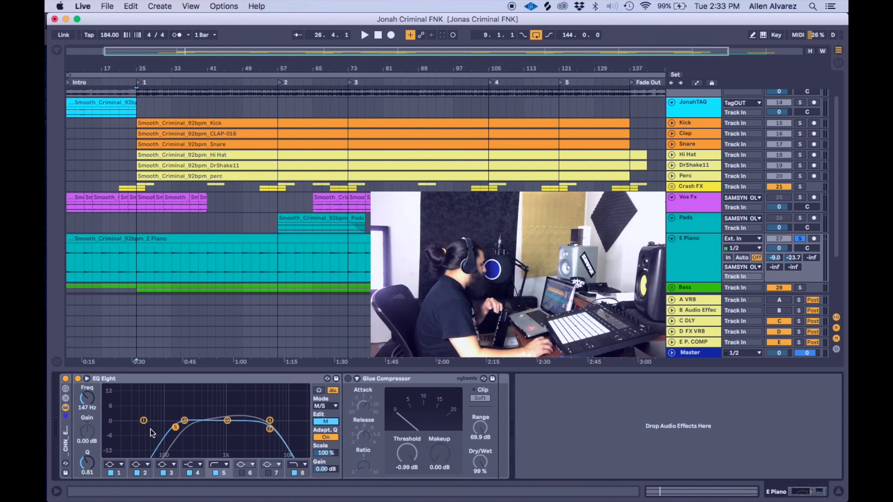
left_click(327, 422)
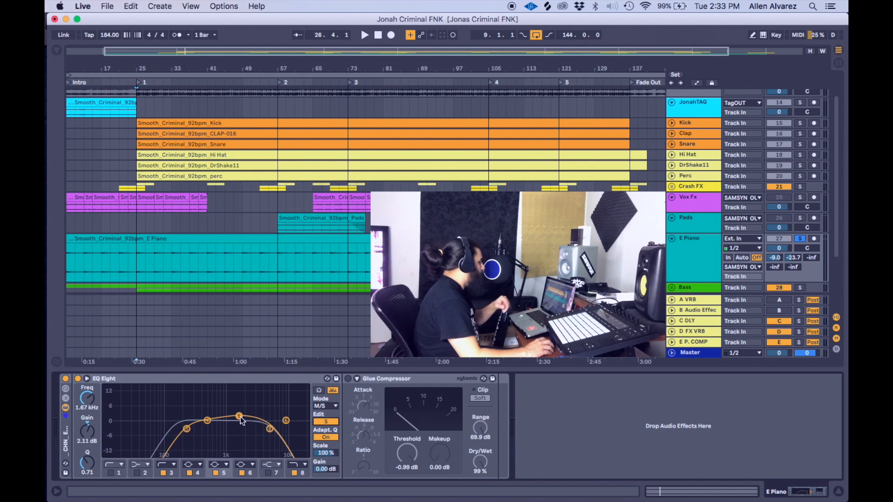
Show the A VRB return's effects, activate that return, and play the soloed E Piano through it from bar 25
left_click(700, 300)
left_click(783, 299)
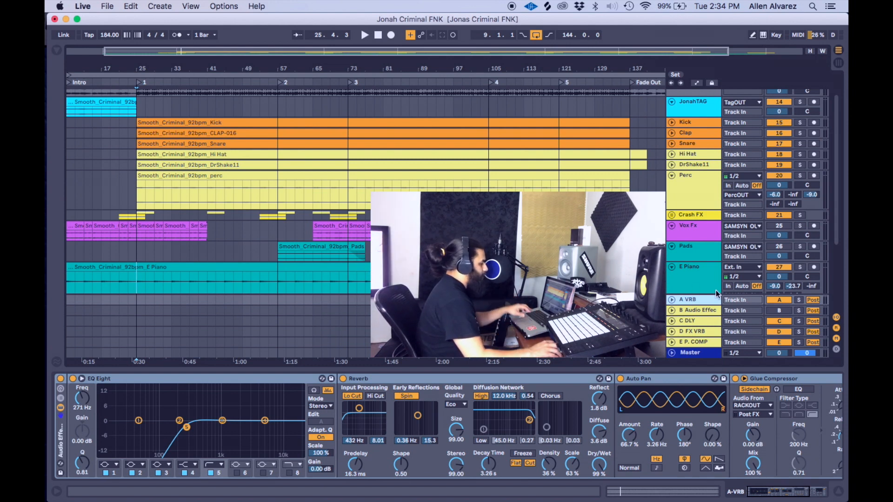
left_click(800, 267)
key("space")
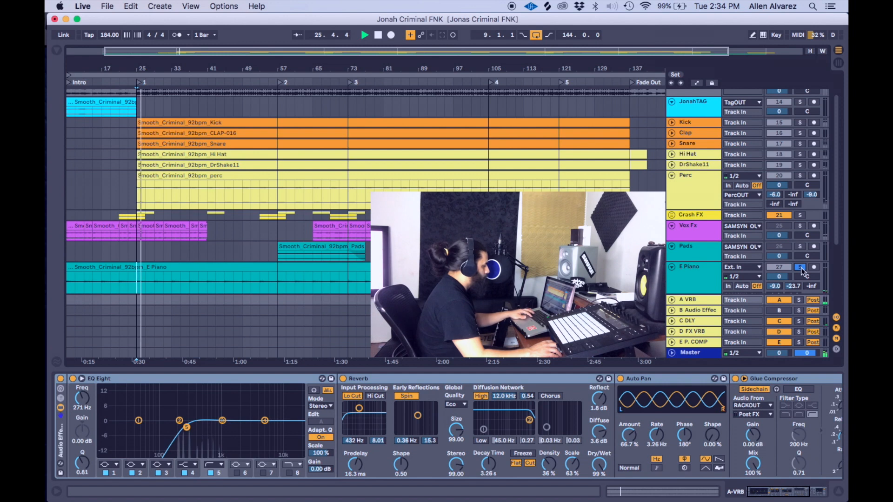
key("space")
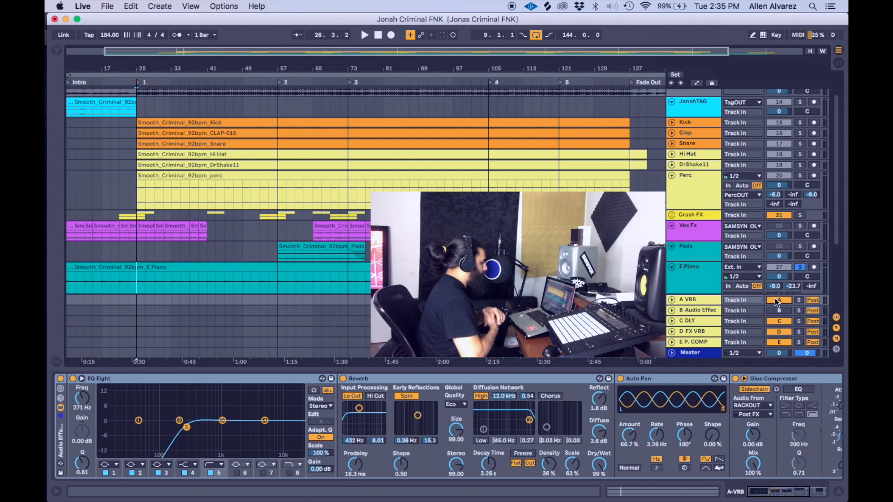
Turn on the A VRB return while the soloed E Piano is playing, and stop playback
scroll(688, 244, "down", 4)
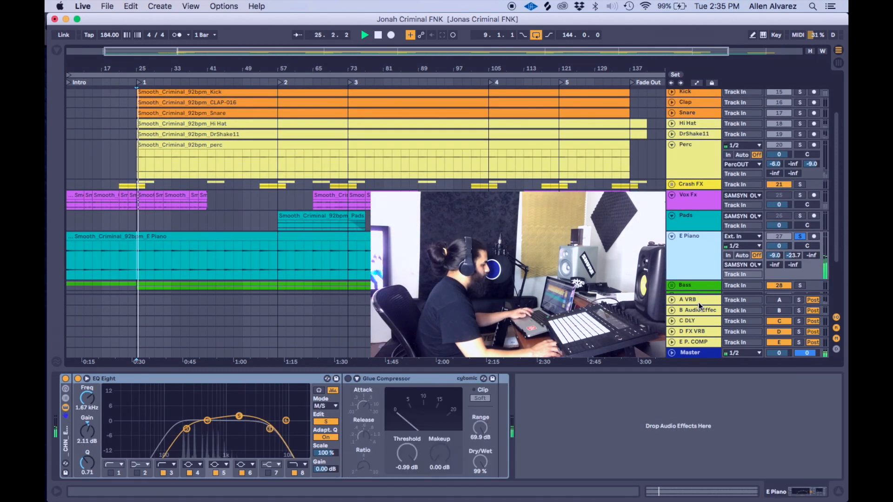
left_click(779, 300)
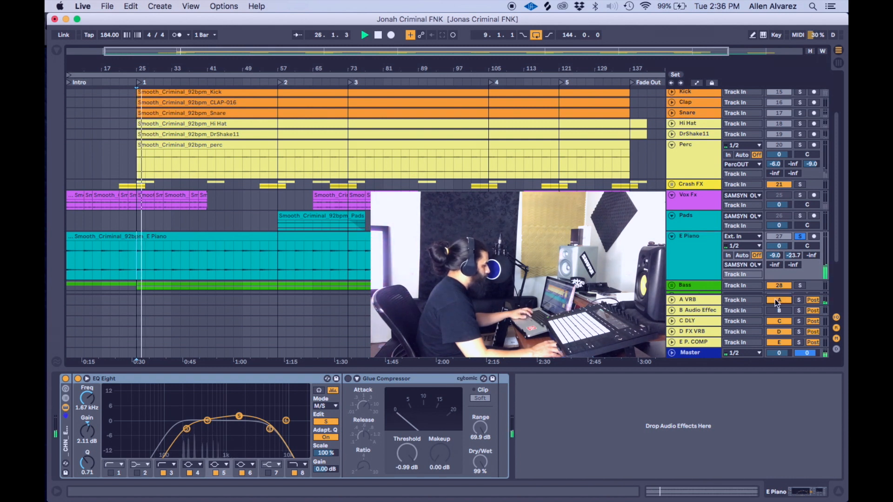
key("space")
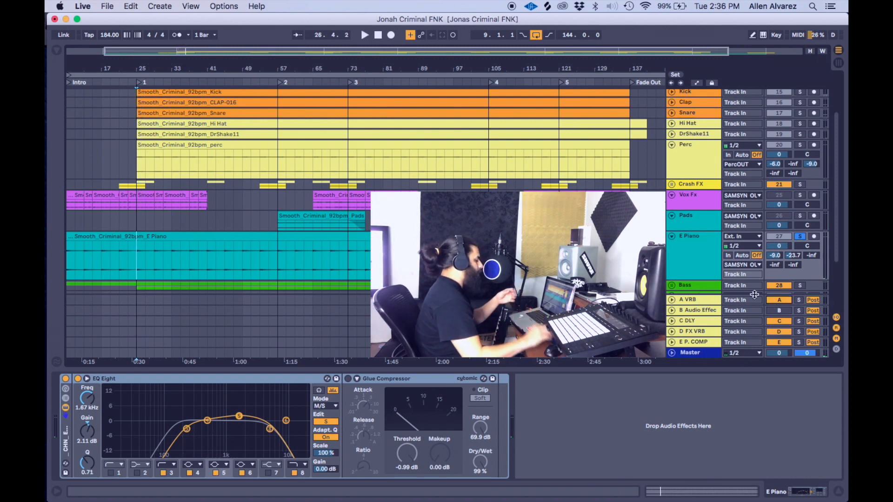
Activate the B Audio Effect return, playing the E Piano from bar 25 without it and with it to compare
left_click(699, 310)
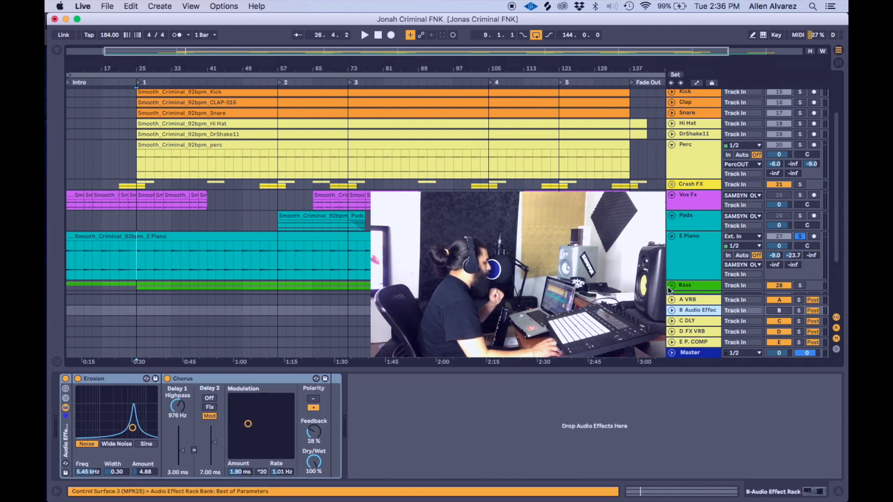
key("super+t")
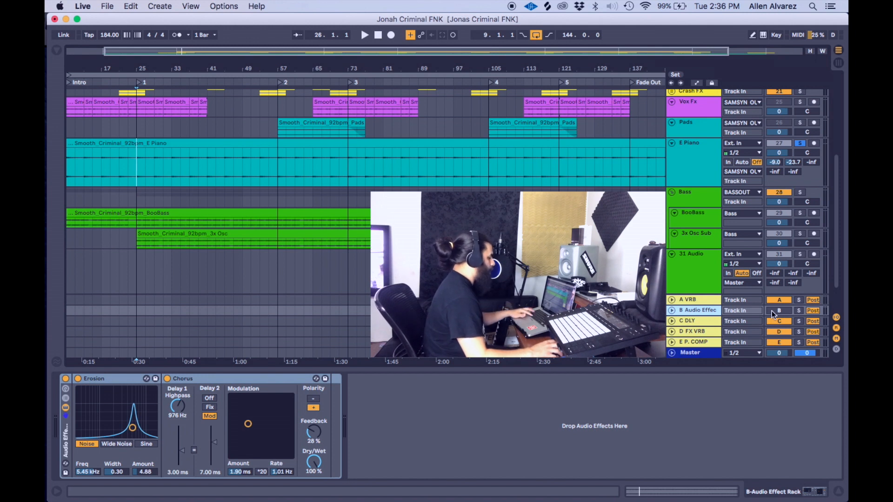
key("space")
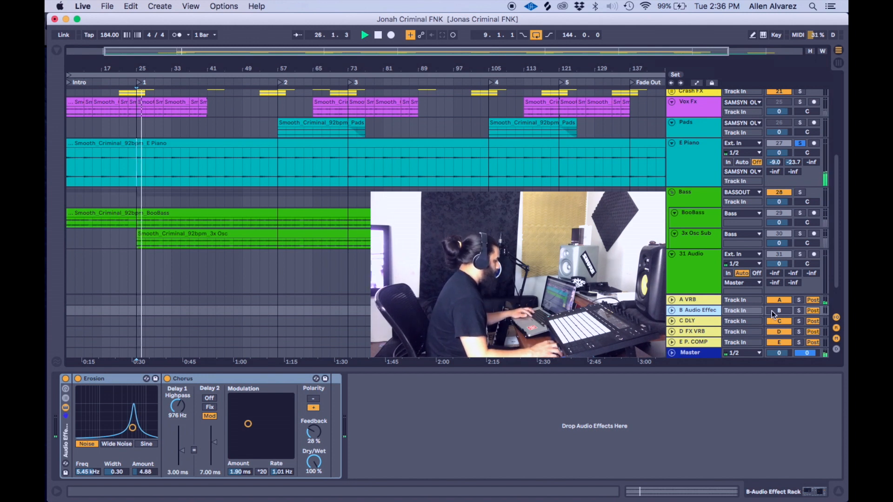
key("space")
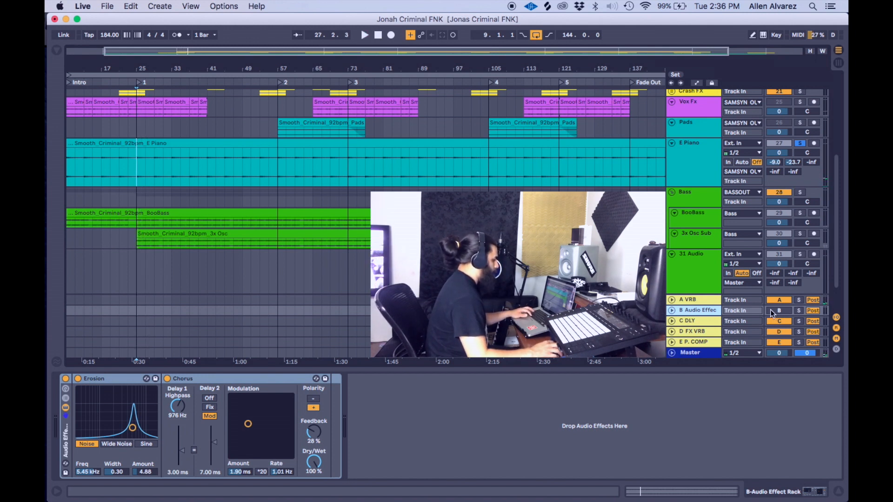
left_click(770, 309)
key("space")
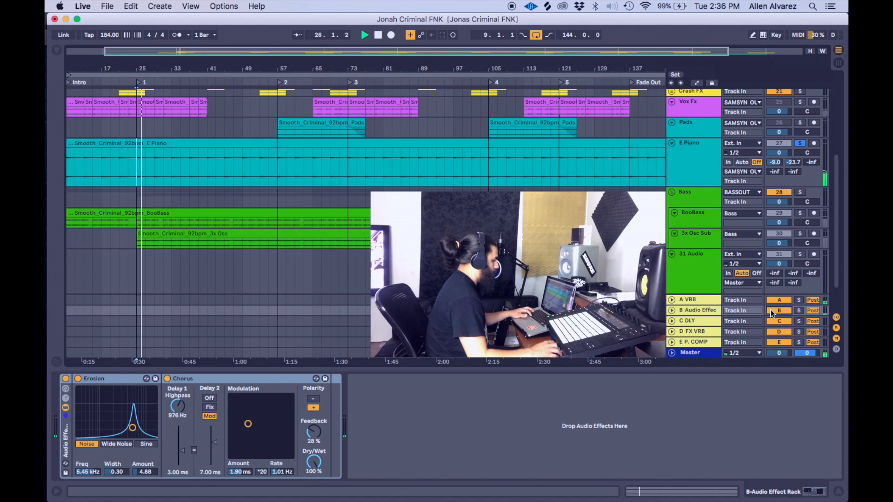
key("space")
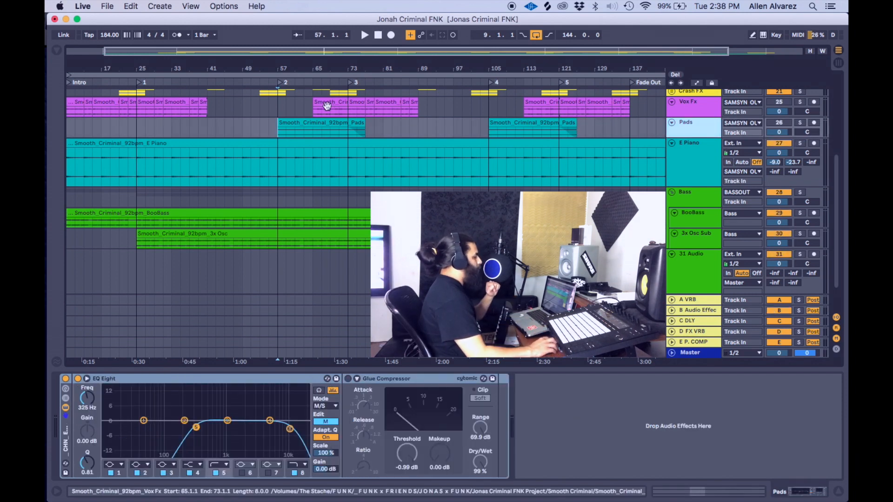
Set the start position at bar 57 on the Pads track, solo the track and resize its lane
left_click(281, 125)
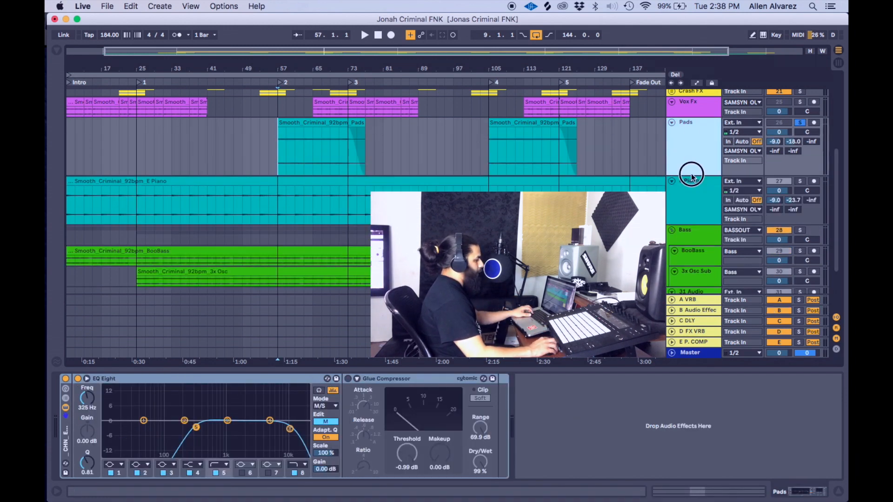
left_click_drag(691, 175, 692, 169)
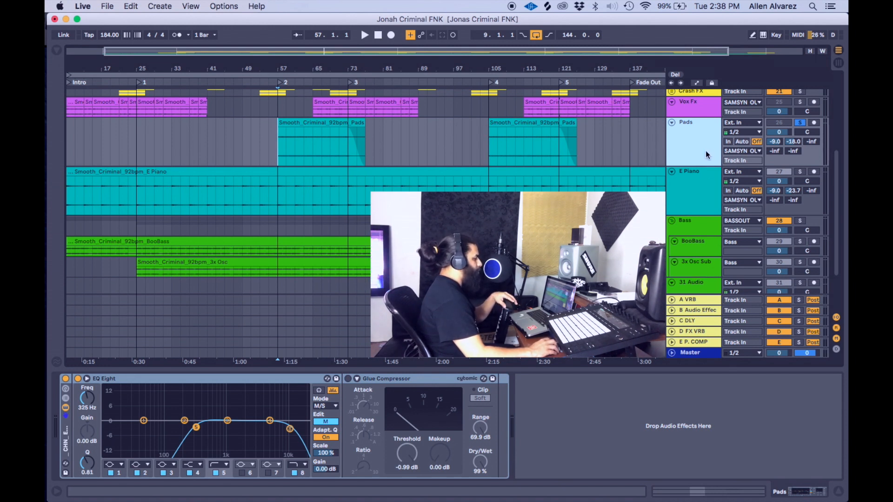
Switch the Pads EQ Eight mode between Stereo and M/S, ending on M/S with the mid curve in edit
left_click(328, 408)
left_click(328, 415)
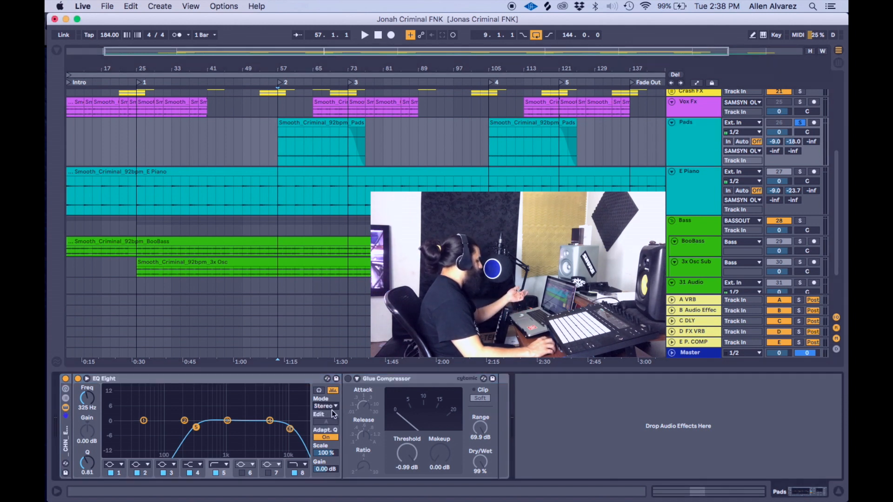
left_click(330, 406)
left_click(330, 426)
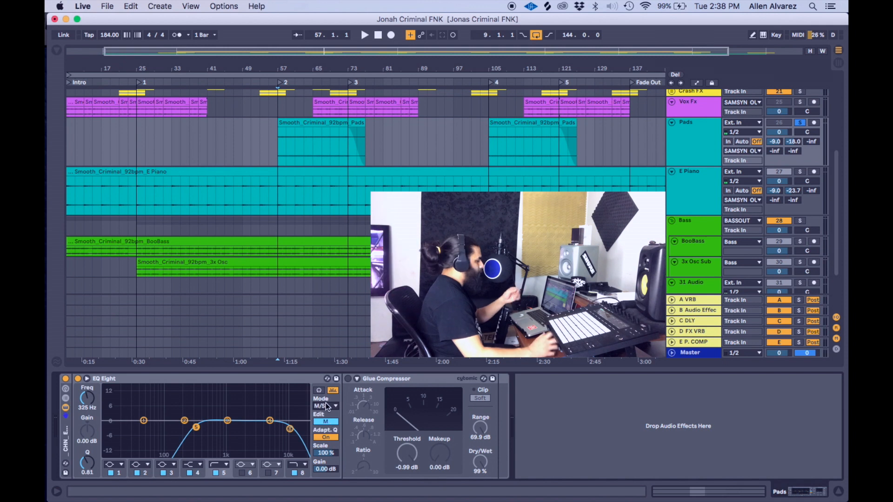
left_click(331, 408)
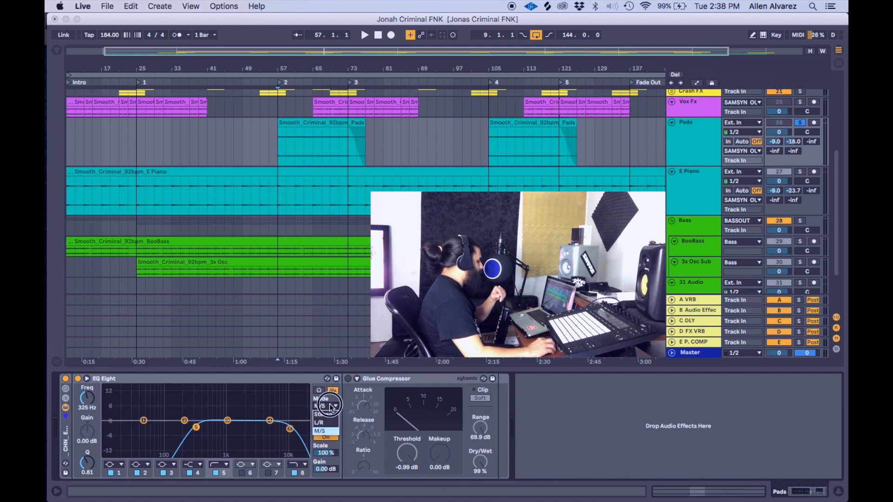
left_click(330, 411)
left_click(330, 404)
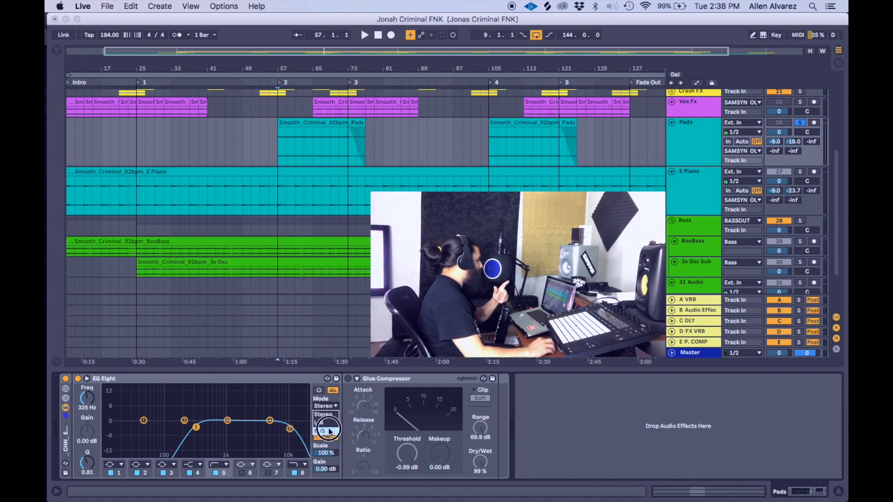
left_click(326, 417)
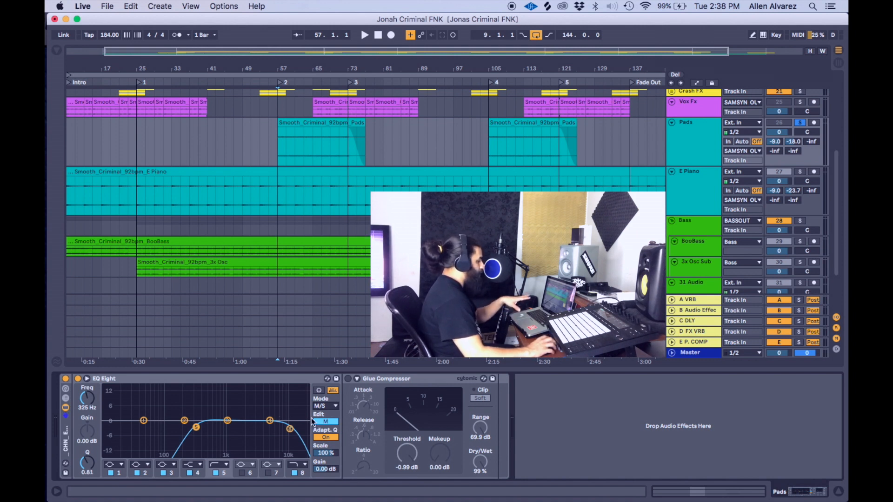
Bypass the effects rack on the Pads track and play the soloed track from bar 57
left_click(66, 379)
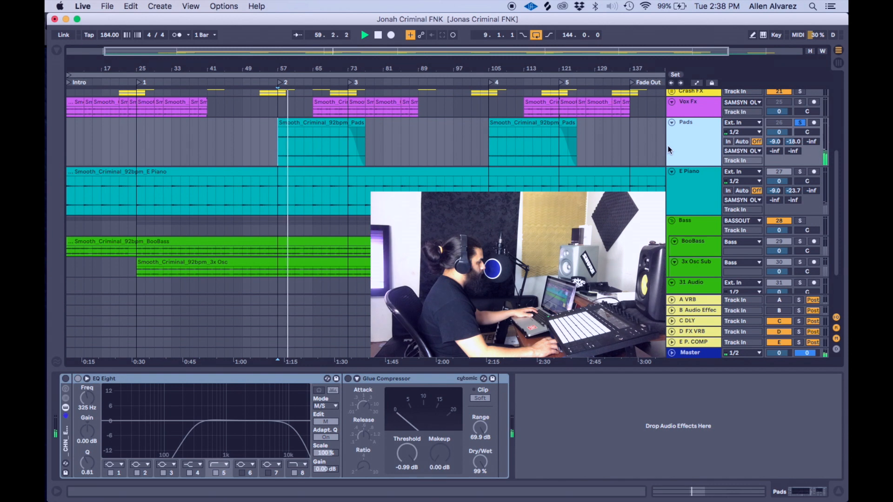
key("space")
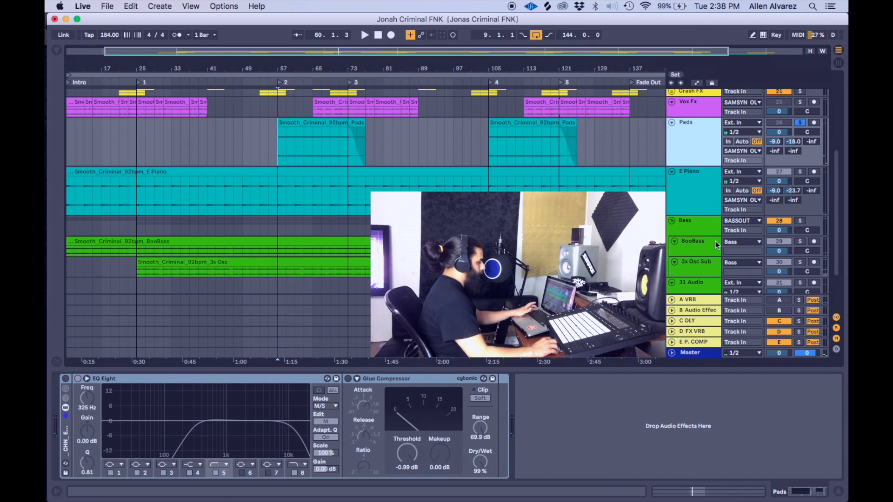
Re-enable the Pads effects rack, activate returns A VRB and B Audio Effect, and play the soloed track from bar 57
left_click(65, 378)
left_click(779, 310)
left_click(779, 299)
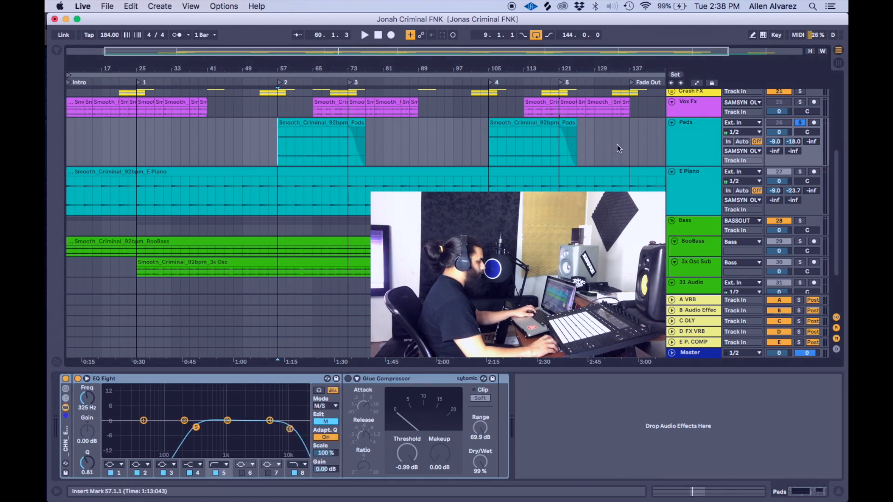
key("space")
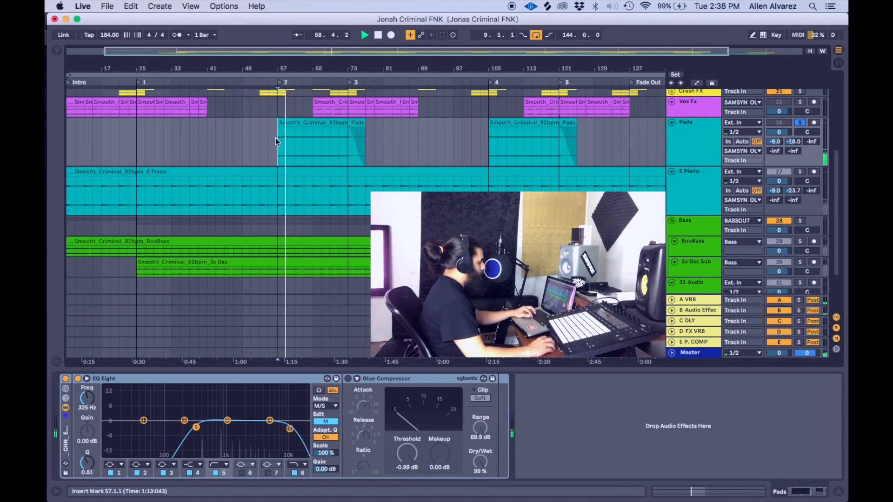
key("space")
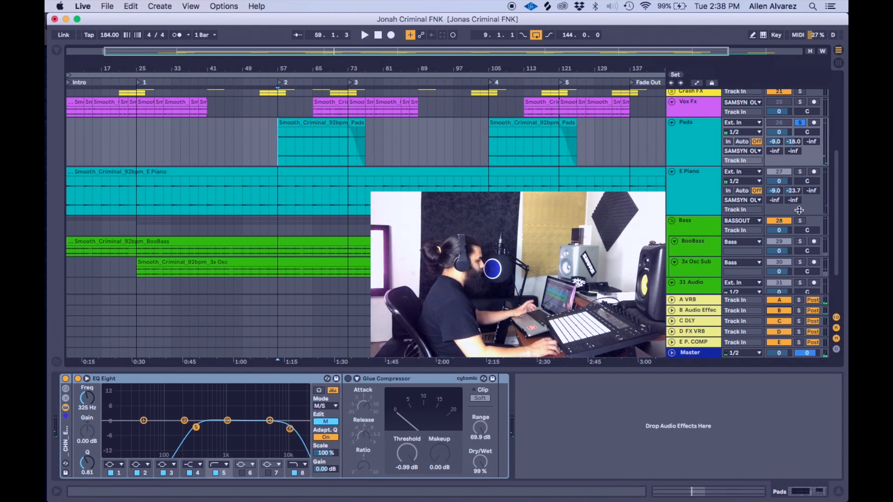
Toggle returns A VRB and B Audio Effect, select the E Piano track, and replay the soloed Pads from bar 57 with both returns active
left_click(781, 299)
left_click(780, 309)
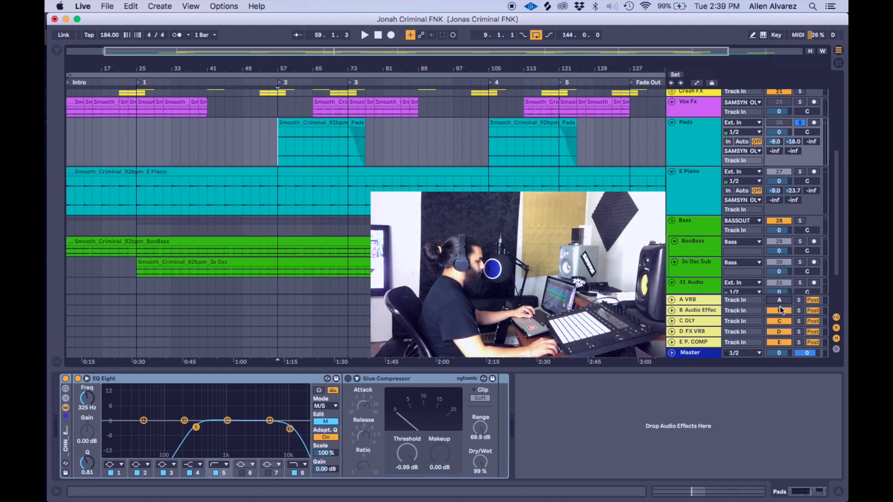
left_click(702, 192)
key("space")
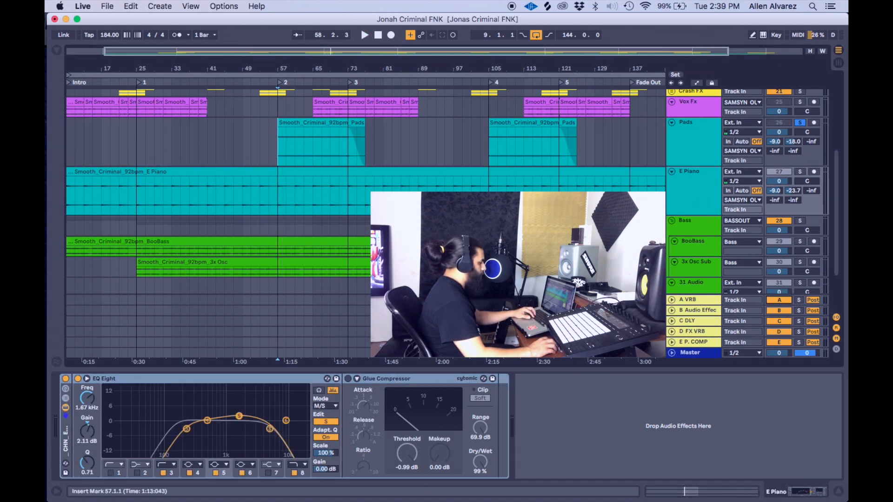
key("space")
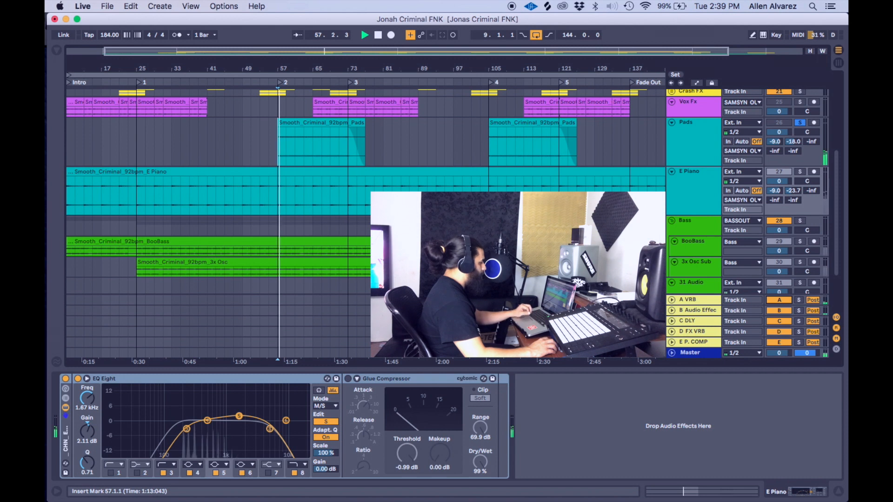
key("space")
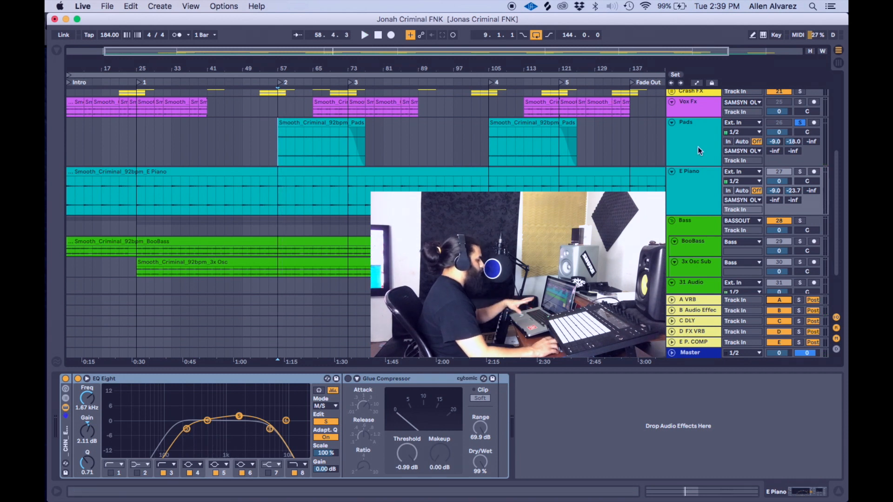
Unsolo the Pads track and play the full mix from bar 57 with the Pads rack and returns A and B off
left_click(800, 123)
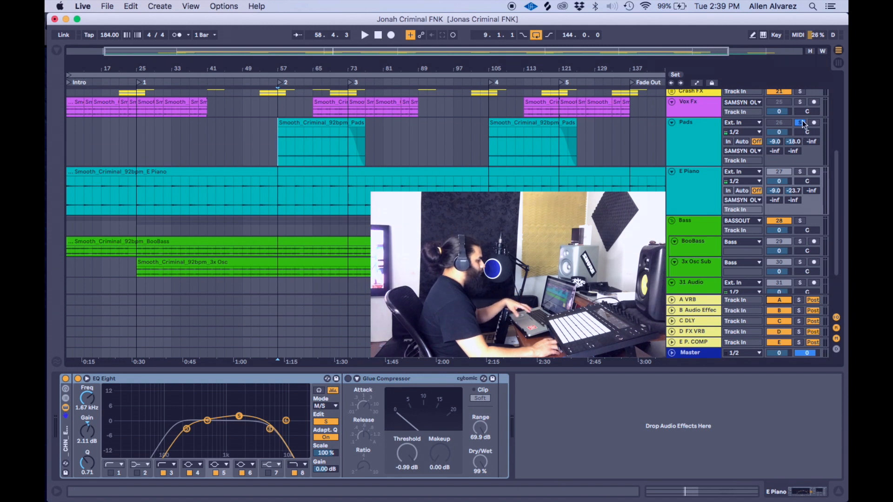
left_click(694, 182)
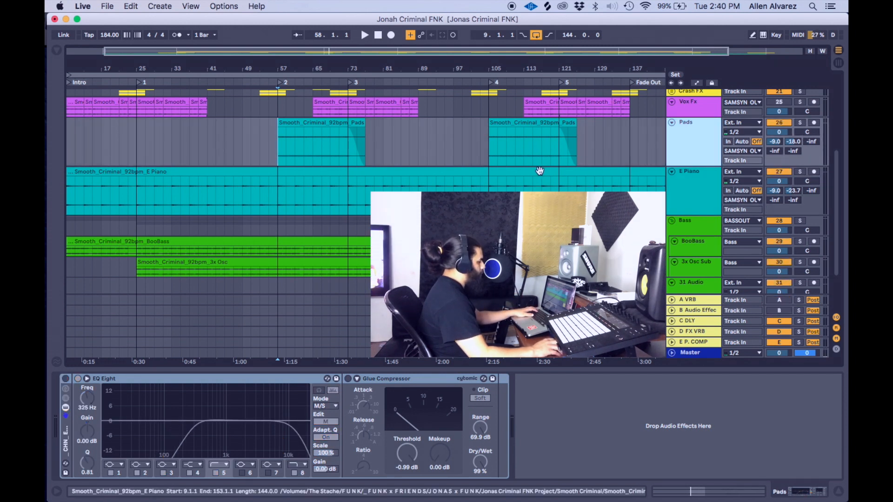
key("space")
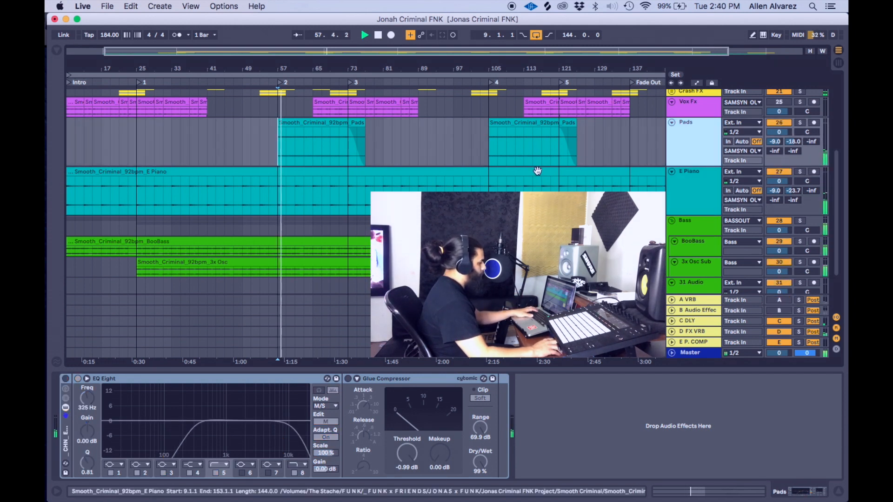
key("space")
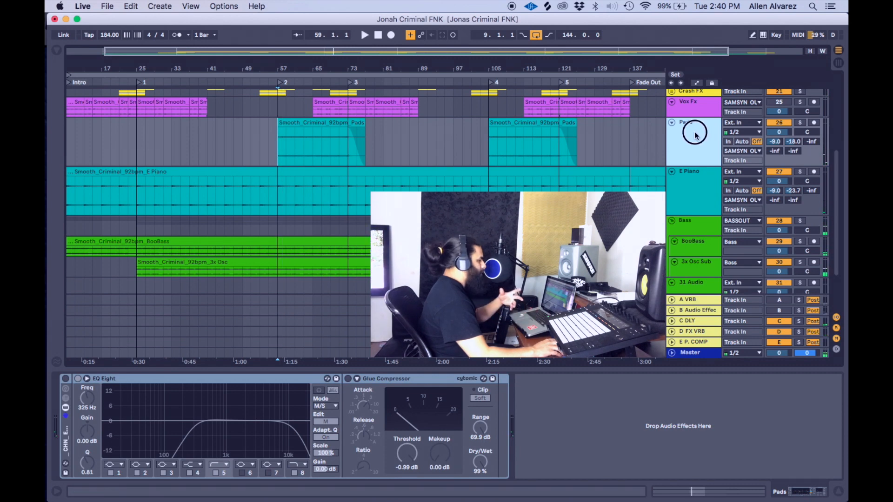
Re-enable the Pads effects rack and returns A VRB and B Audio Effect, and play the full mix from bar 57
left_click(688, 227)
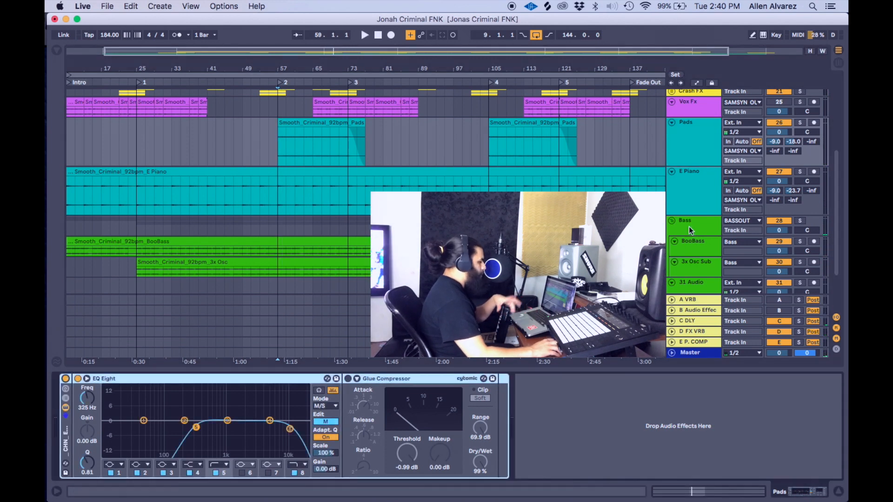
left_click(698, 301)
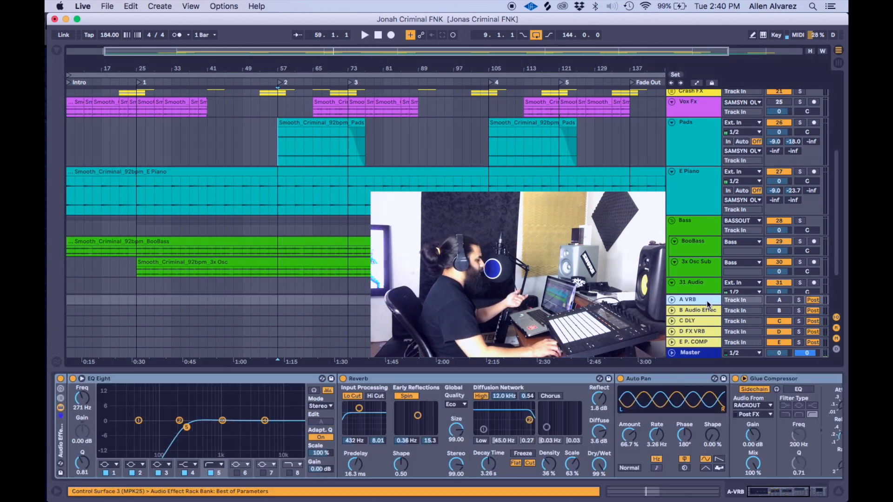
left_click(696, 156)
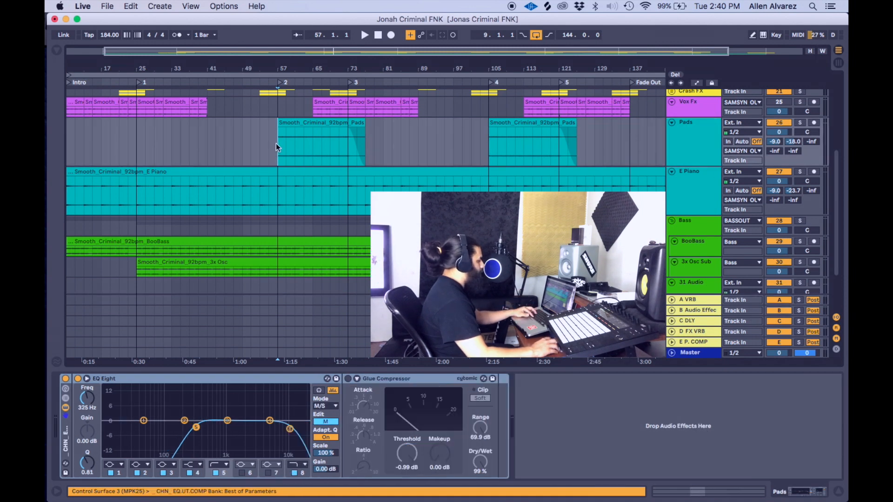
key("space")
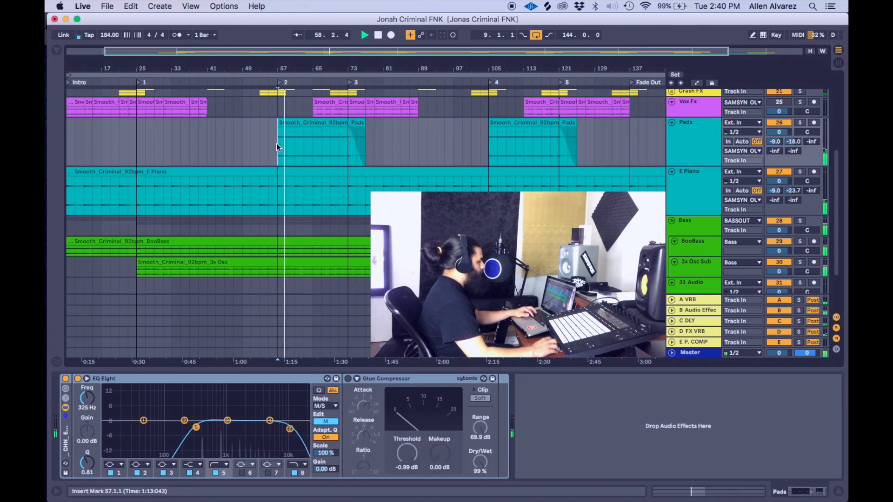
key("space")
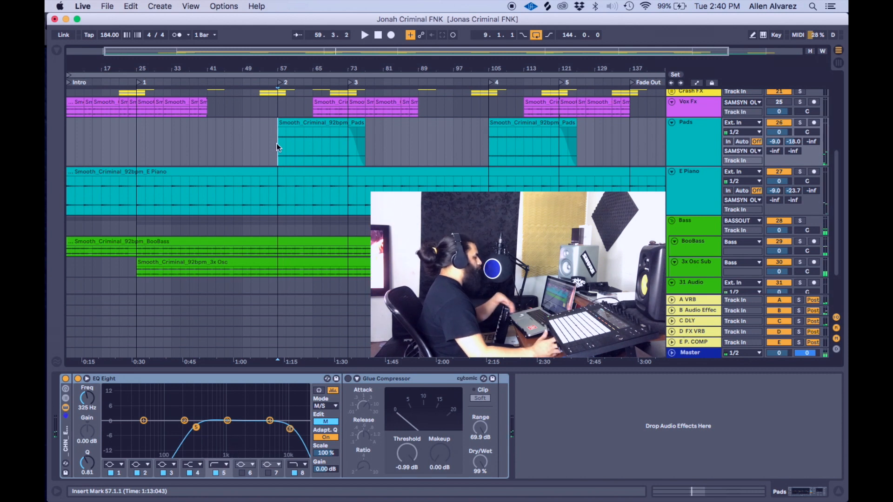
Set the start position at bar 65 on the Vox Fx track, activate the track and enlarge its lane
left_click(311, 109)
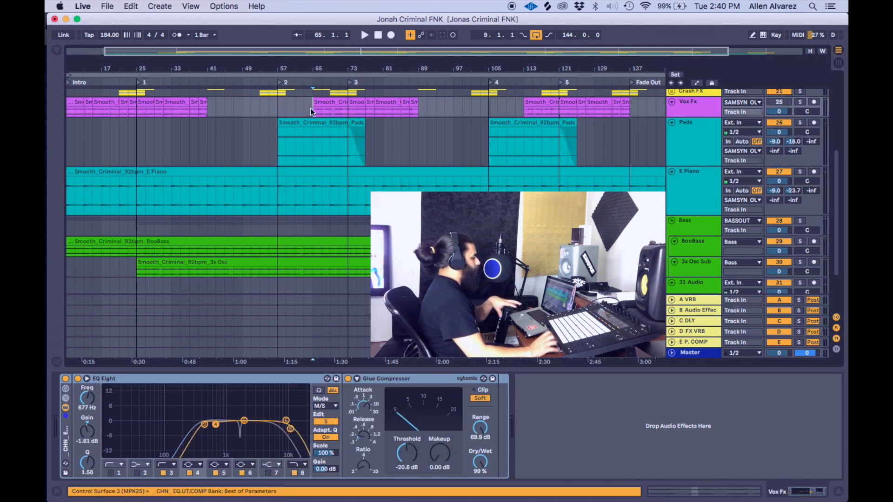
left_click(694, 108)
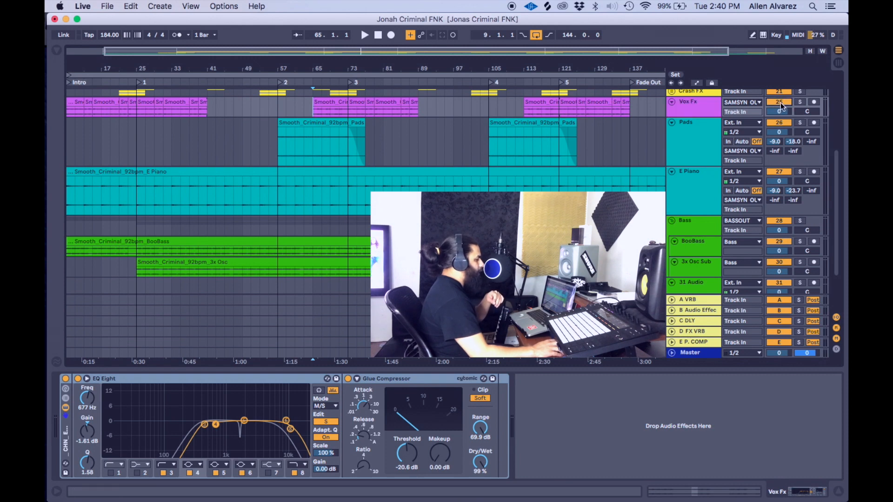
left_click_drag(704, 116, 698, 144)
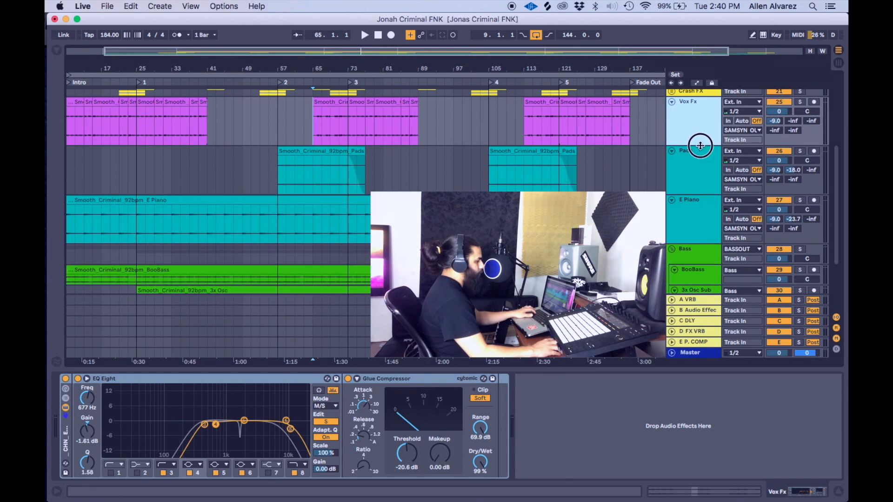
Shrink the Pads and E Piano lanes together and fold the Bass group
left_click(698, 153)
left_click(692, 198, "shift")
left_click_drag(692, 194, 693, 164)
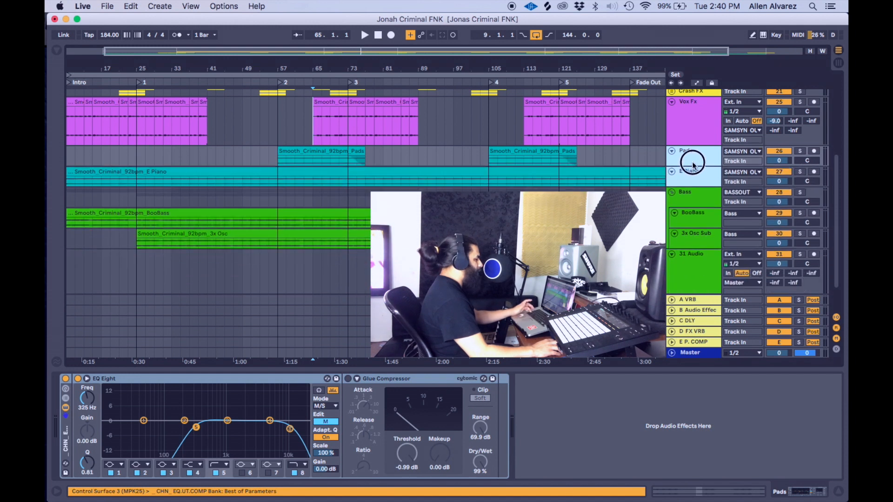
left_click(671, 194)
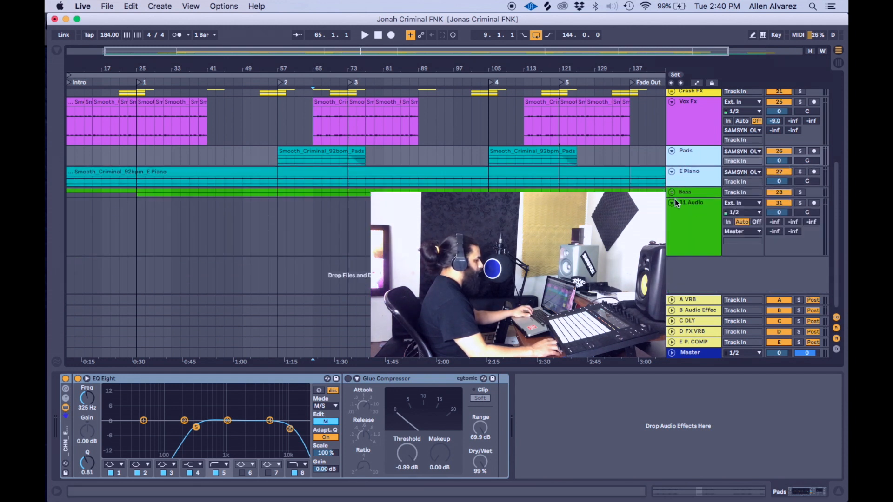
Solo Vox Fx, bypass its effects rack and play it from bar 73 with returns A and B off and on
left_click(682, 133)
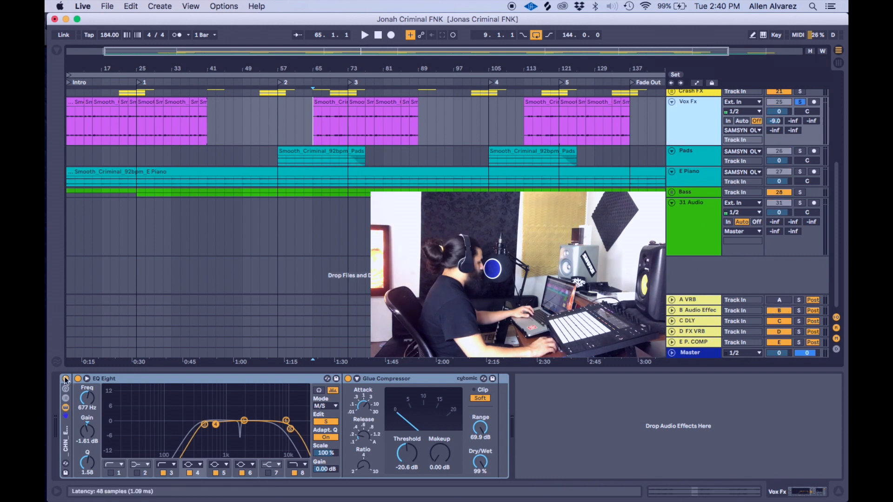
left_click(348, 122)
key("space")
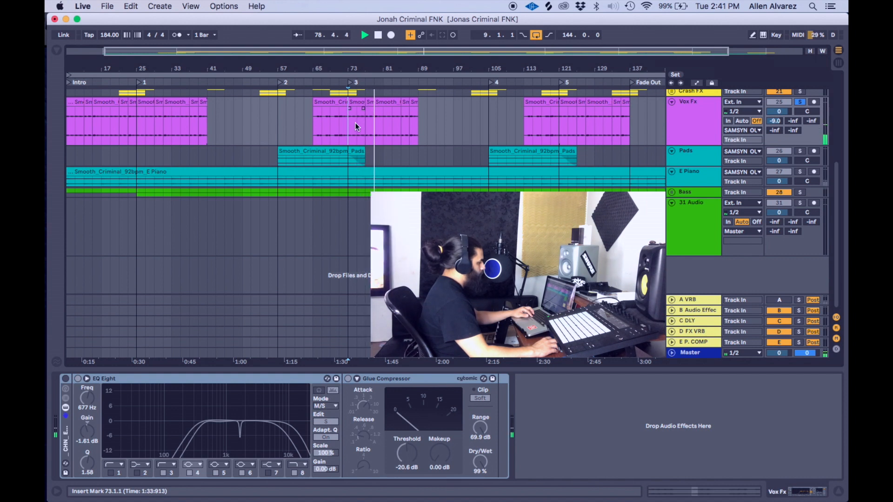
key("space")
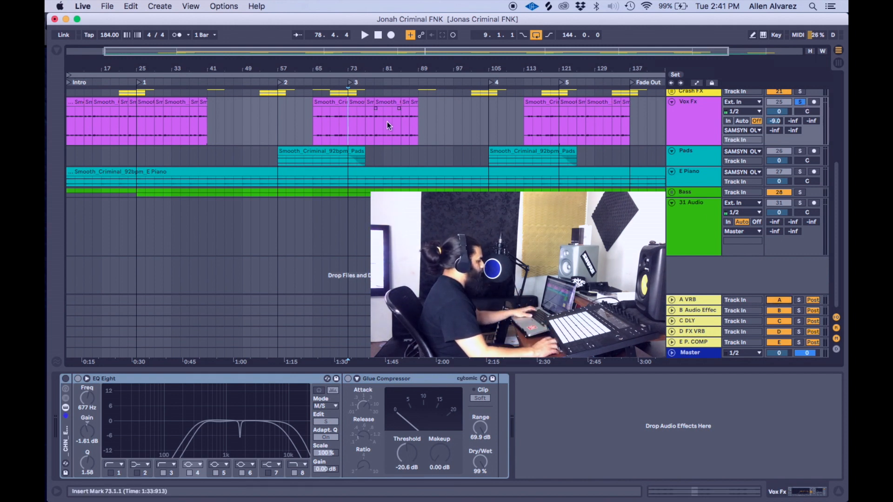
key("space")
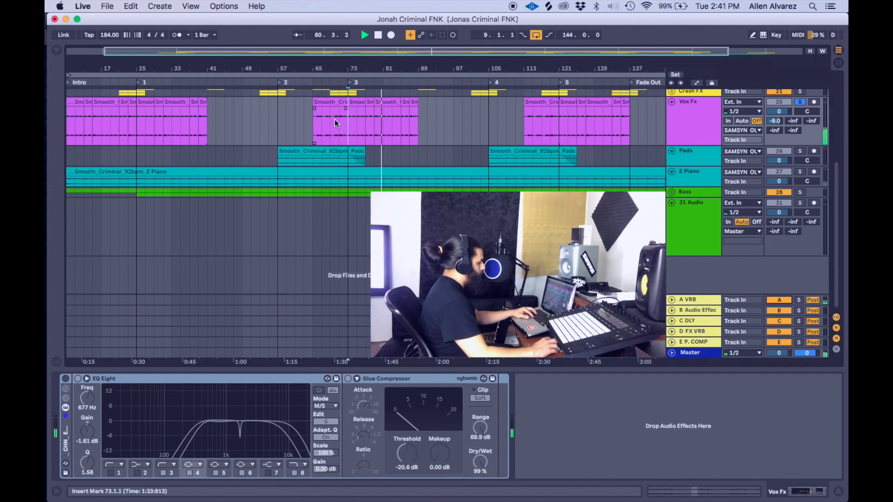
key("space")
Re-enable the Vox Fx effects rack and play from bar 77, comparing the EQ Eight mid curve with band 3 off and on
left_click(67, 375)
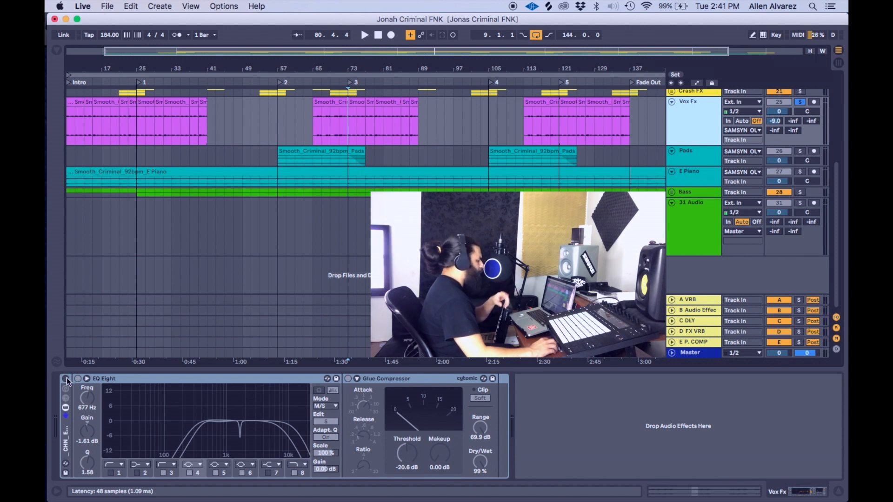
left_click(66, 378)
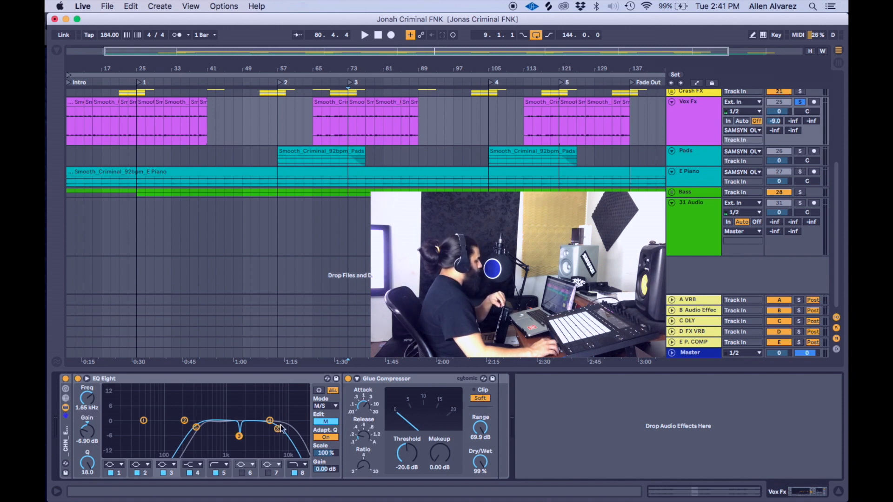
left_click(365, 124)
key("space")
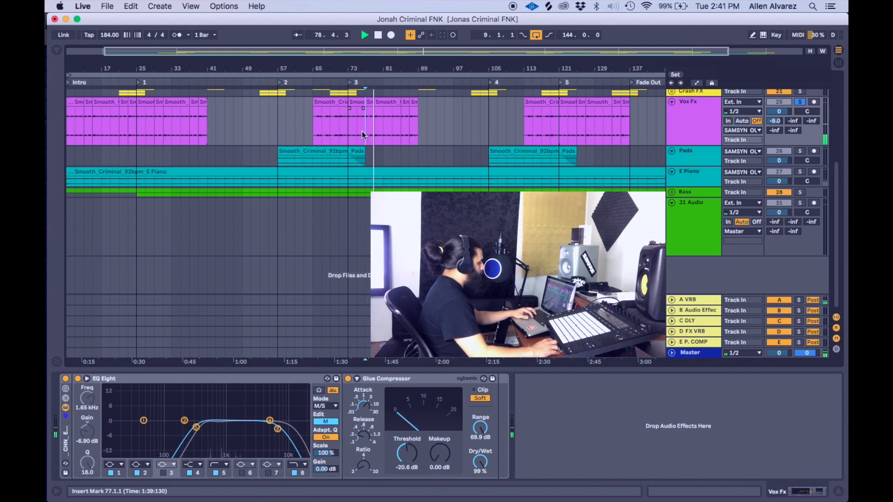
key("space")
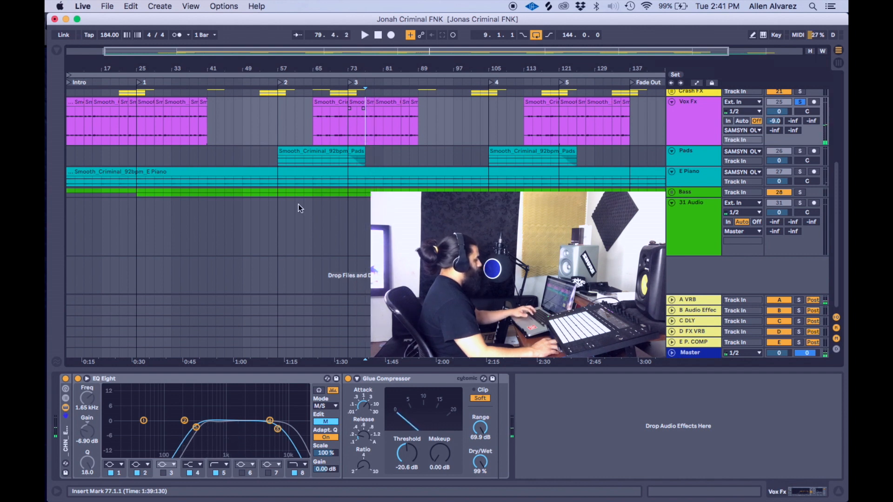
left_click(162, 473)
key("space")
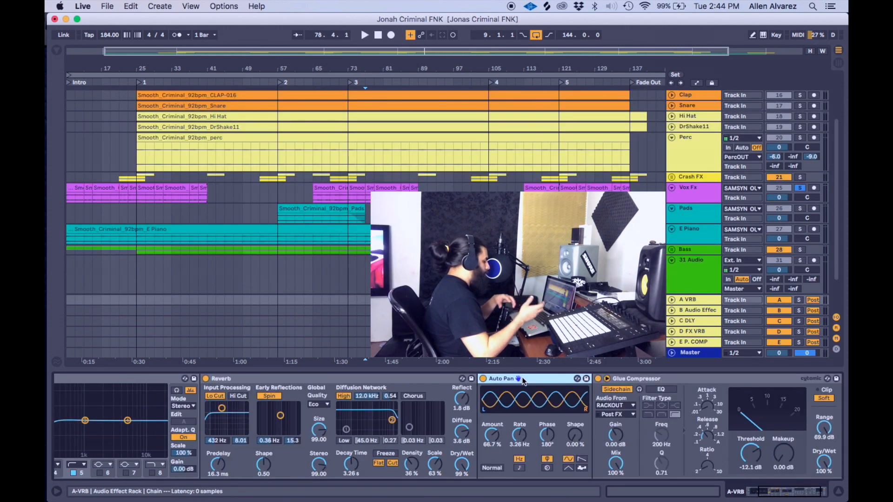
Examine the A VRB return's chain from EQ Eight and Reverb through Auto Pan to the sidechained Glue Compressor
scroll(496, 431, "left", 5)
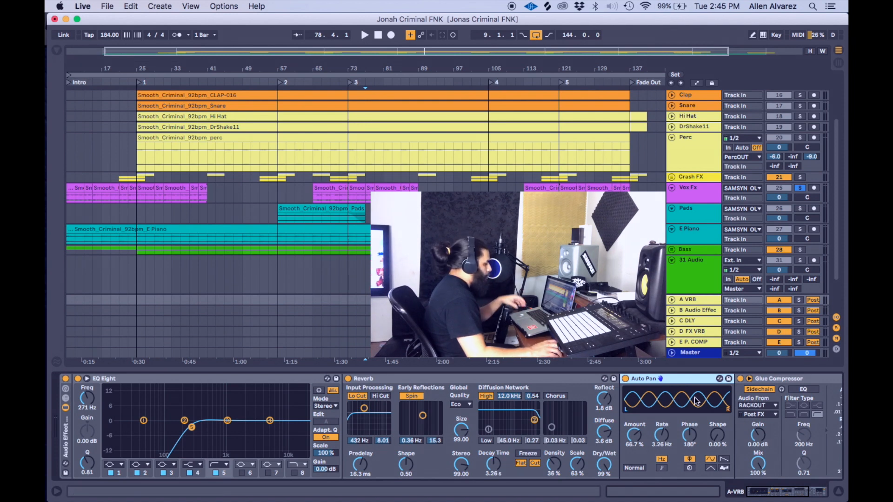
scroll(691, 408, "right", 5)
left_click(637, 385)
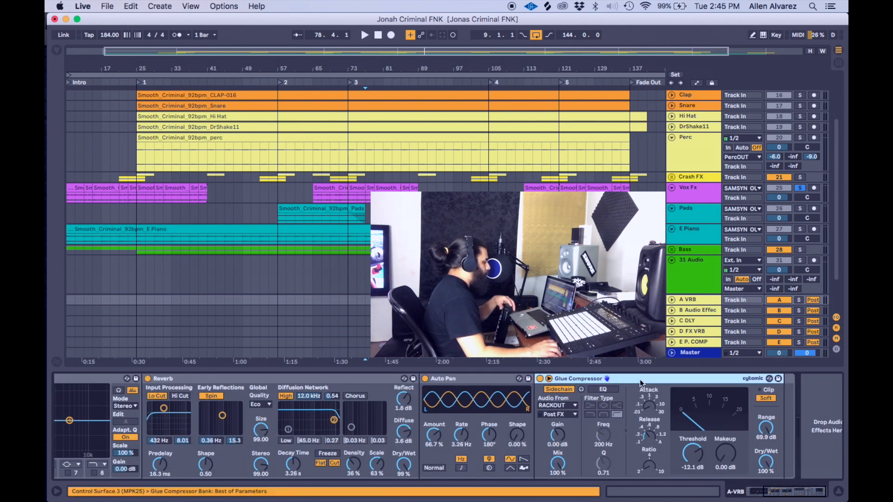
Unsolo the Vox Fx track
scroll(363, 209, "up", 5)
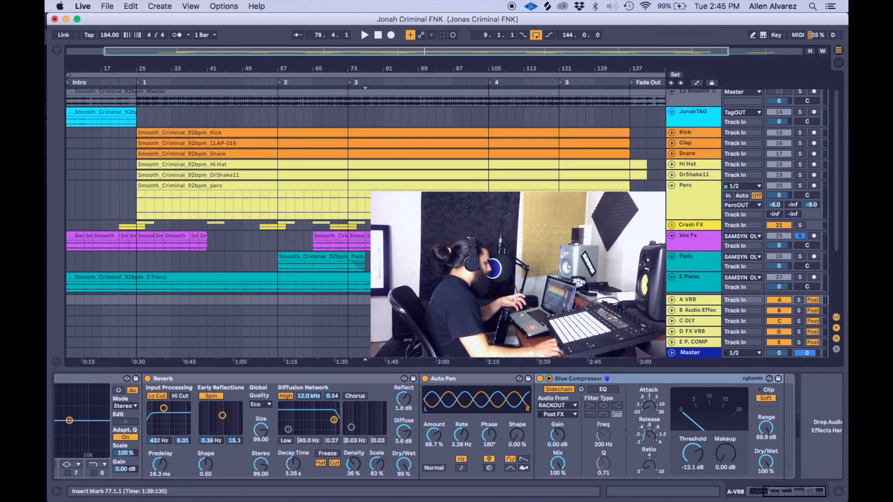
scroll(362, 210, "down", 3)
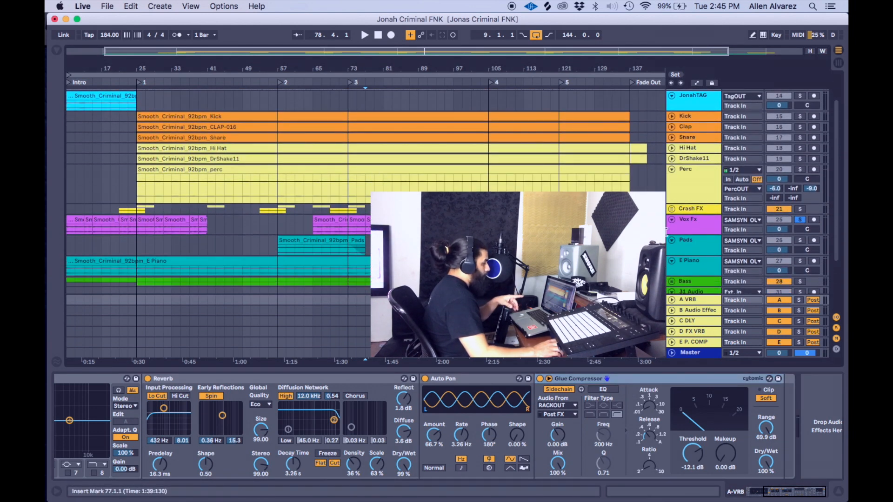
left_click(799, 220)
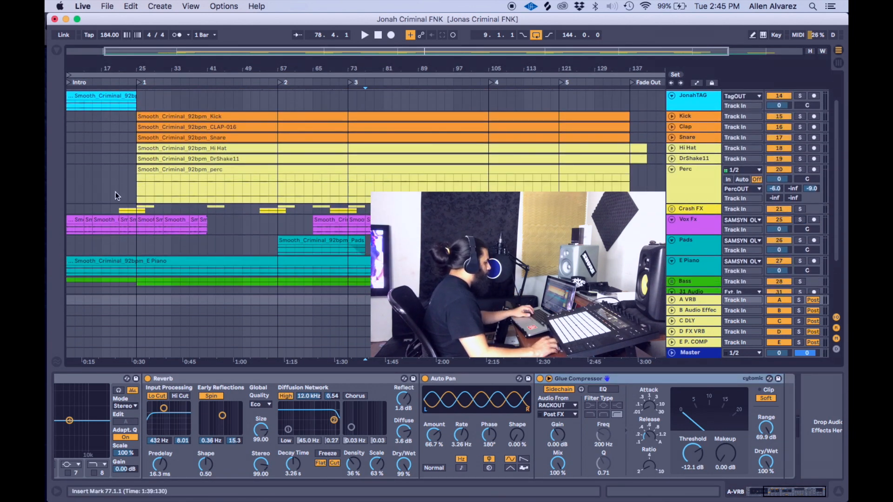
Play the full mix from bar 65
left_click(310, 223)
key("space")
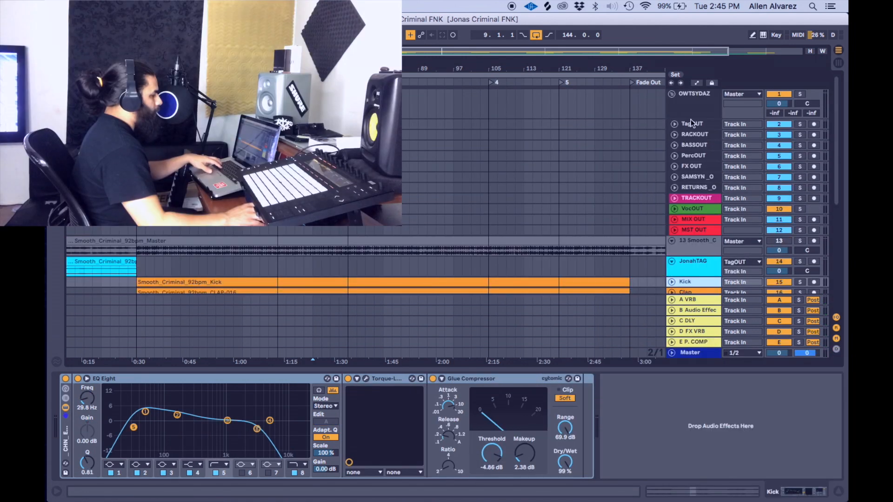
Examine the effect chains of the BASSOUT, FX OUT, SAMSYN, RETURNS and TRACKOUT bus tracks
left_click(693, 145)
scroll(693, 153, "down", 3)
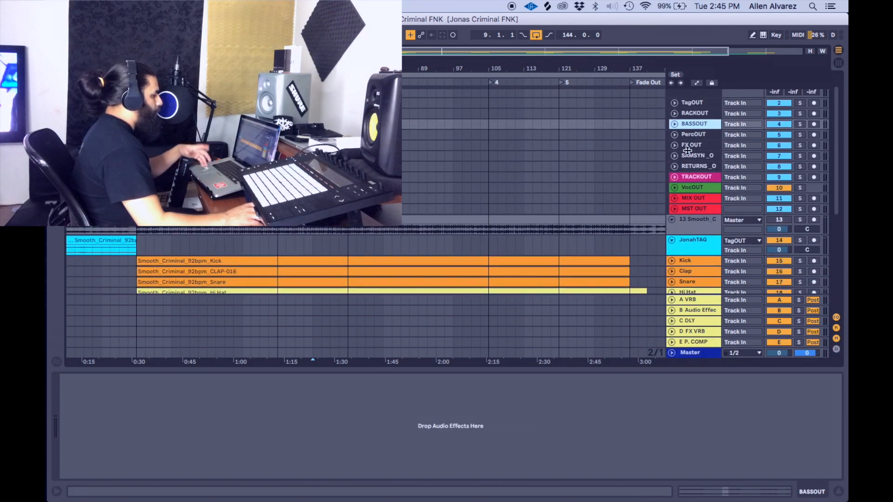
scroll(690, 129, "down", 1)
left_click(691, 122)
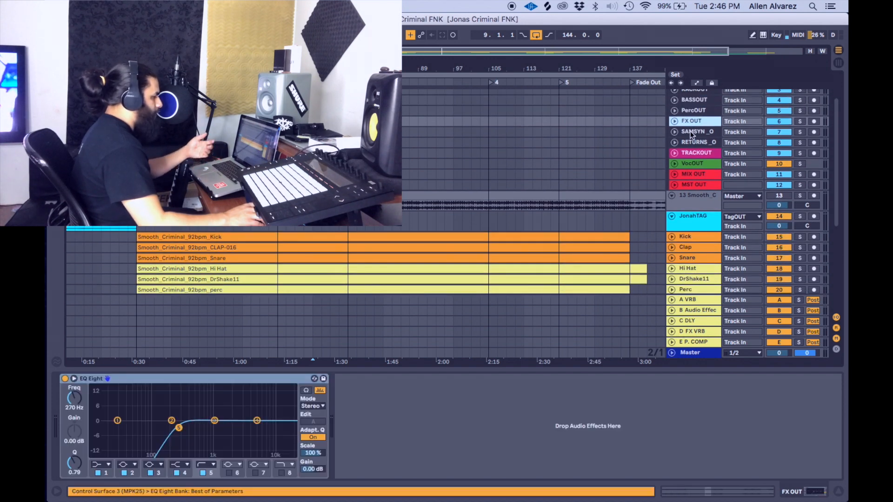
left_click(694, 132)
scroll(692, 149, "down", 1)
left_click(692, 140)
left_click(693, 150)
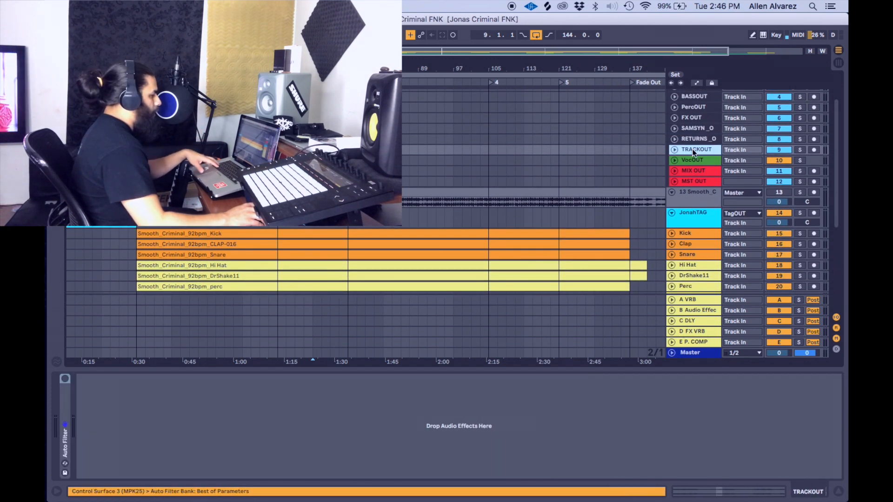
scroll(693, 135, "up", 2)
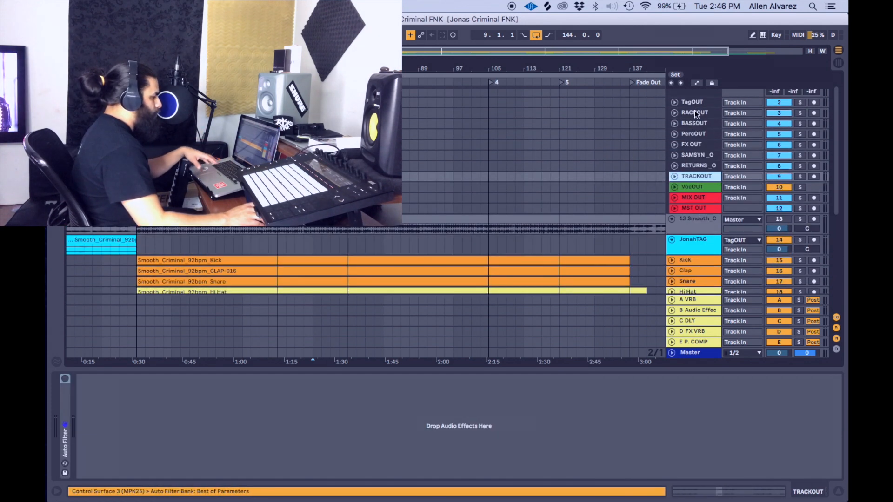
Examine the effect chains of the VocOUT, MIX OUT, MST OUT and Master tracks
left_click(696, 187)
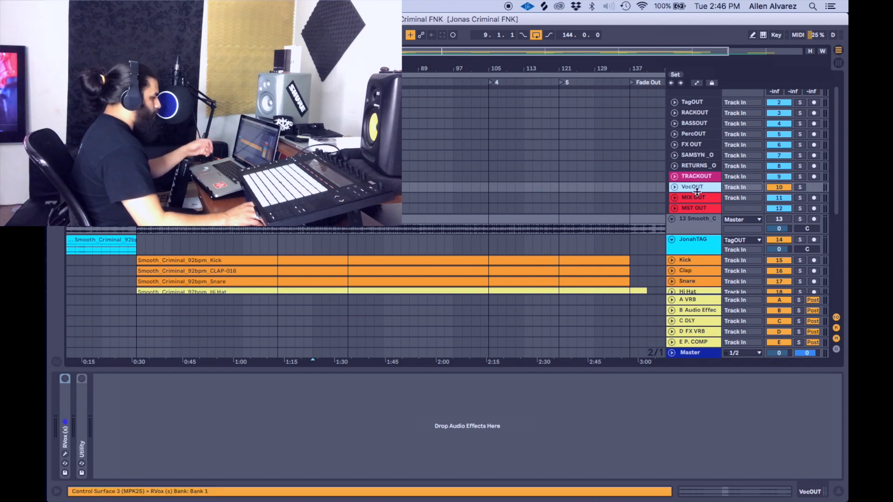
scroll(697, 193, "down", 2)
scroll(701, 168, "up", 3)
left_click(694, 194)
left_click(693, 214)
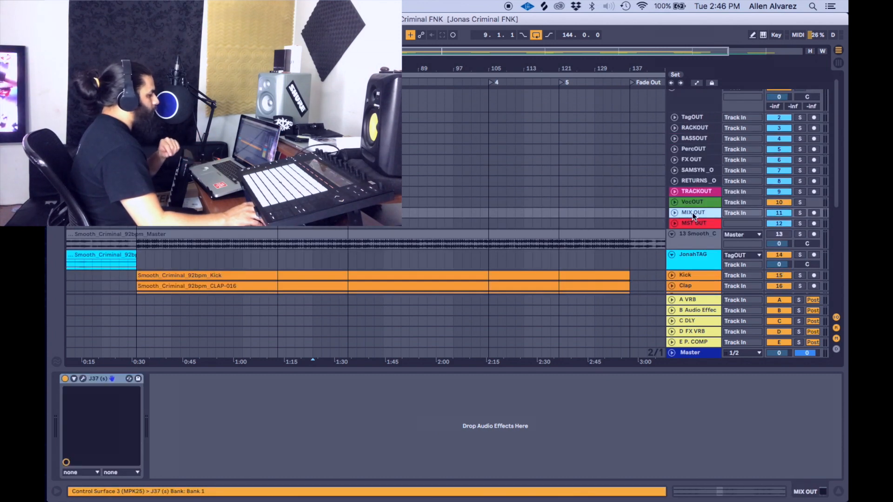
left_click(696, 224)
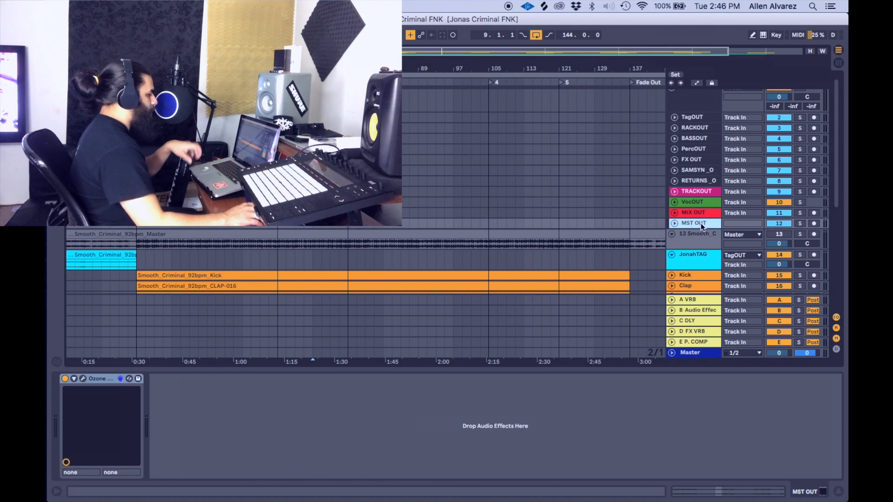
left_click(690, 354)
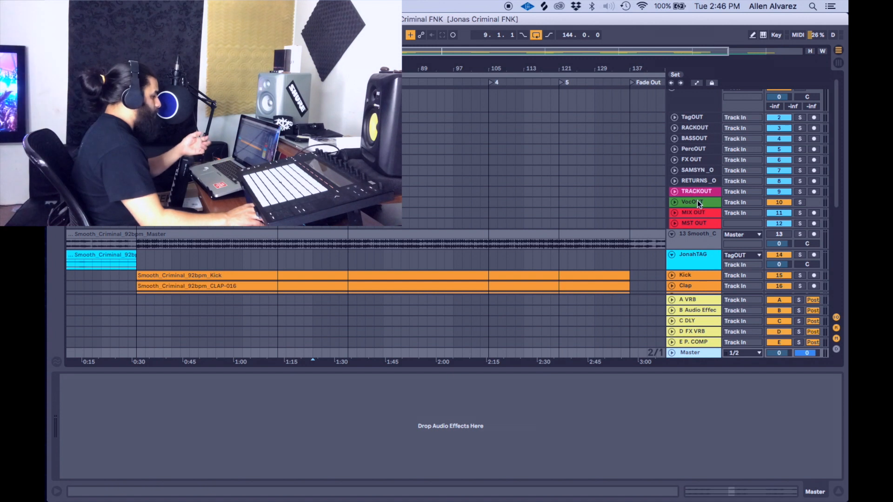
Bypass Ozone on the MST OUT track and J37 on the MIX OUT track
left_click(696, 213)
left_click(689, 223)
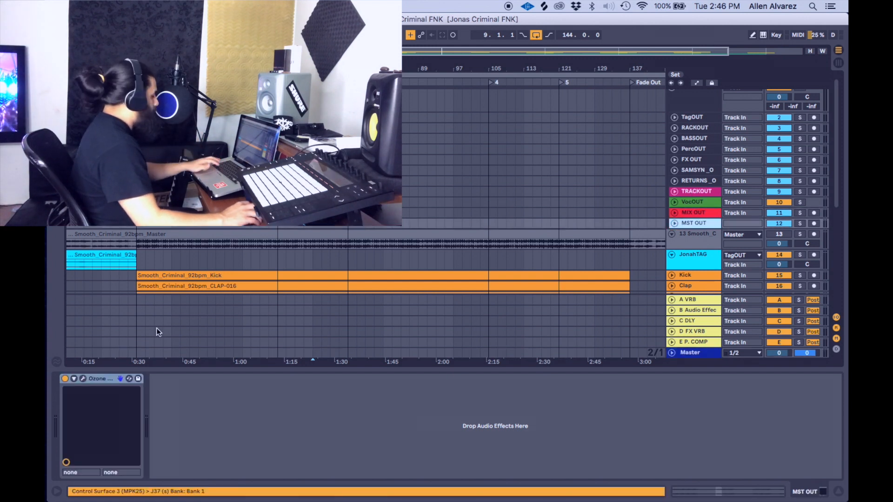
left_click(65, 378)
left_click(688, 213)
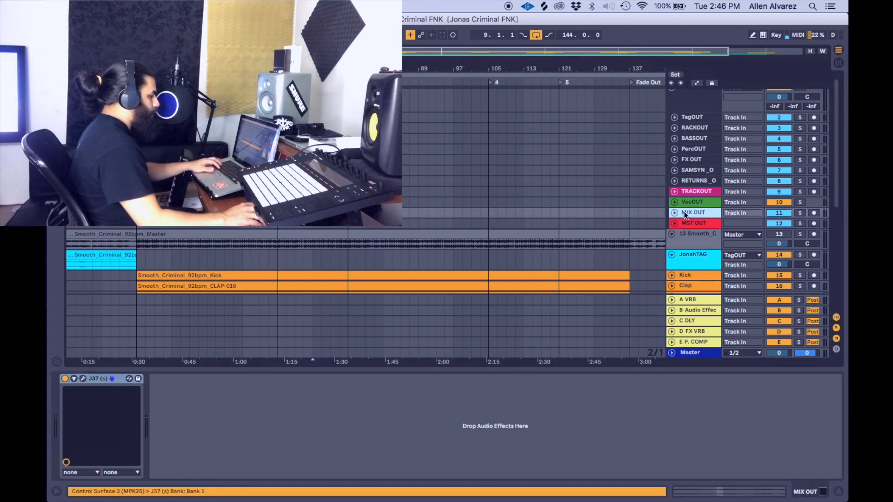
left_click(65, 379)
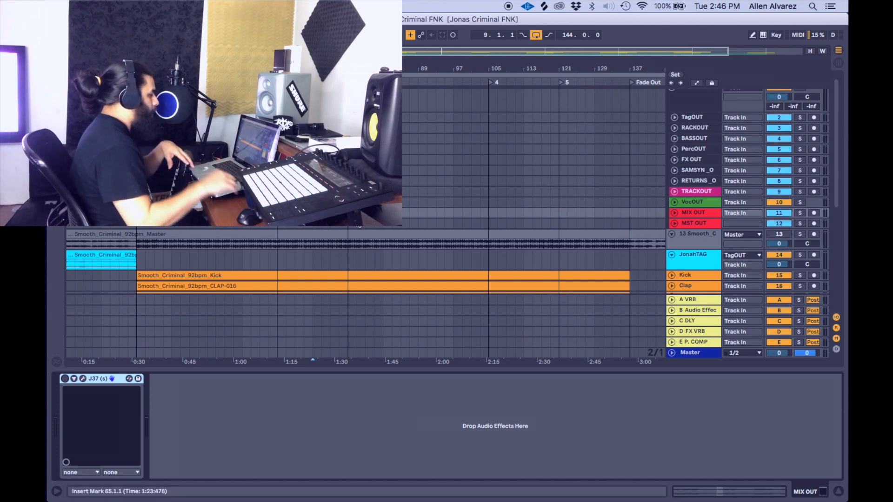
Play the mix in the session mixer with J37 bypassed and open the J37 plug-in window
key("Tab")
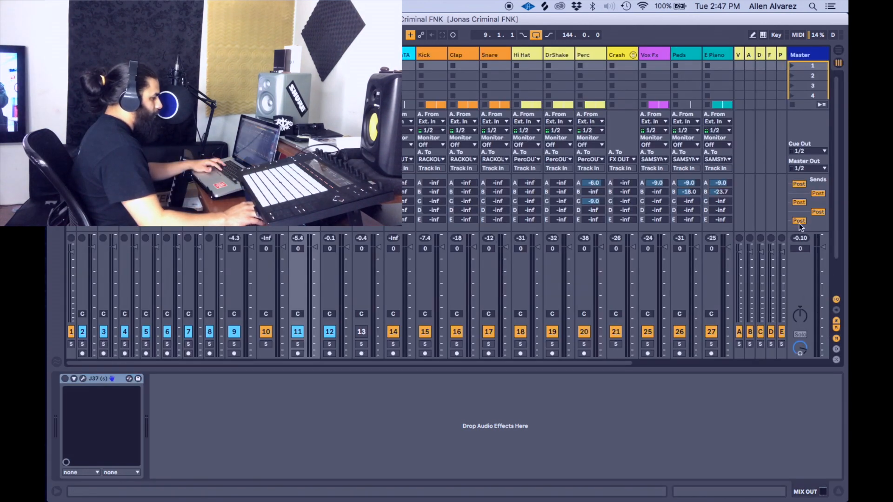
key("space")
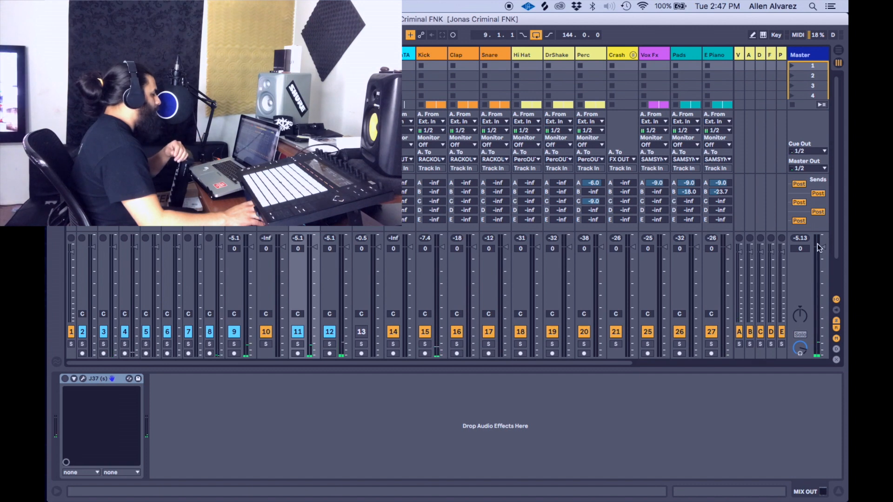
left_click(83, 378)
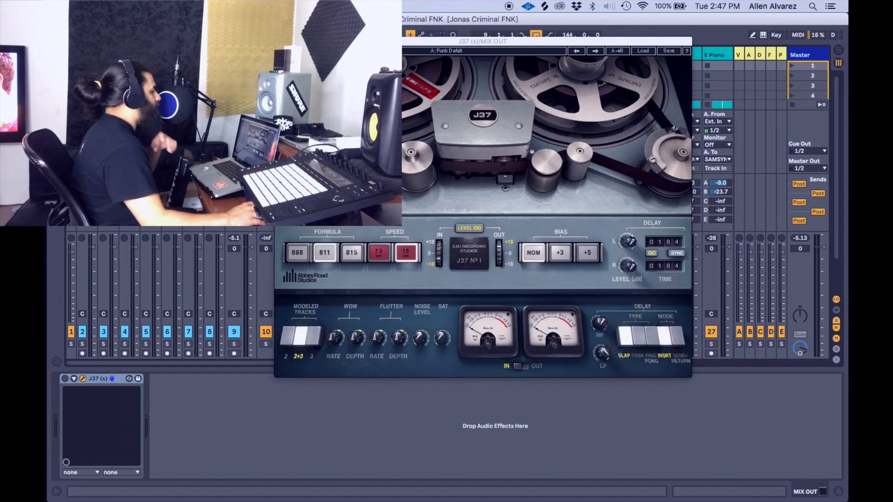
left_click_drag(382, 42, 445, 67)
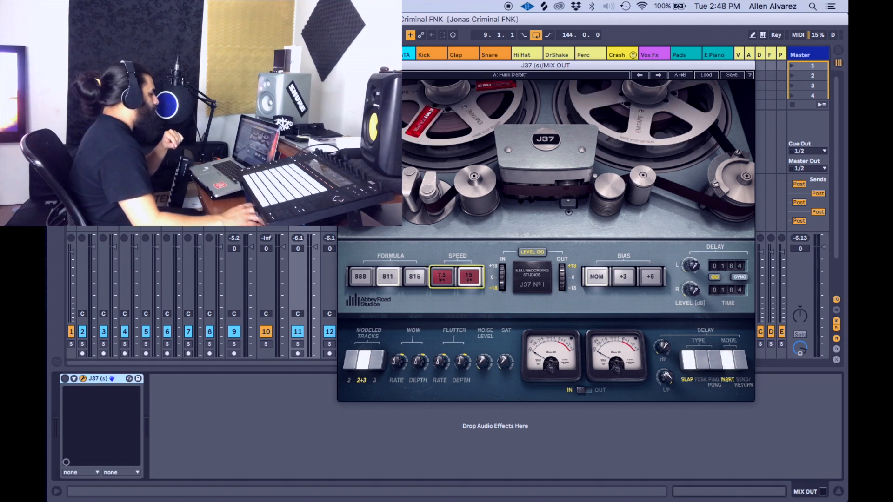
Compare the mix with J37 on MIX OUT off and on during playback, leaving J37 enabled
key("space")
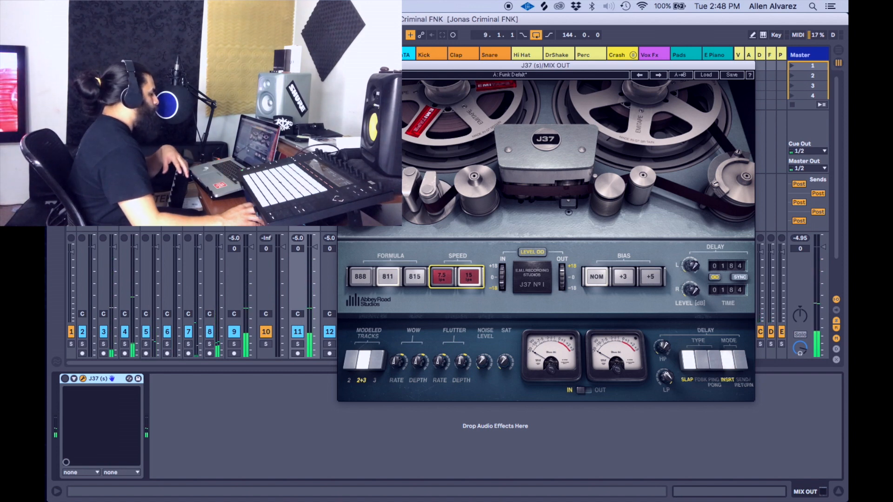
left_click(65, 378)
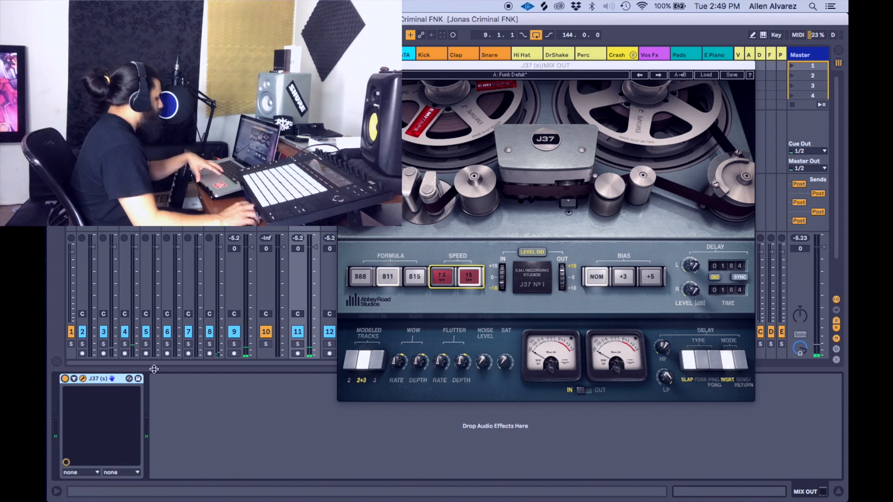
key("space")
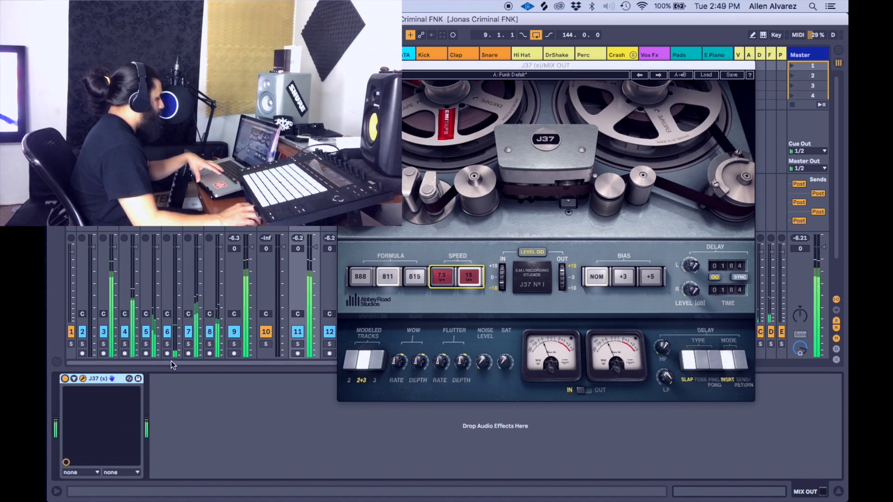
key("space")
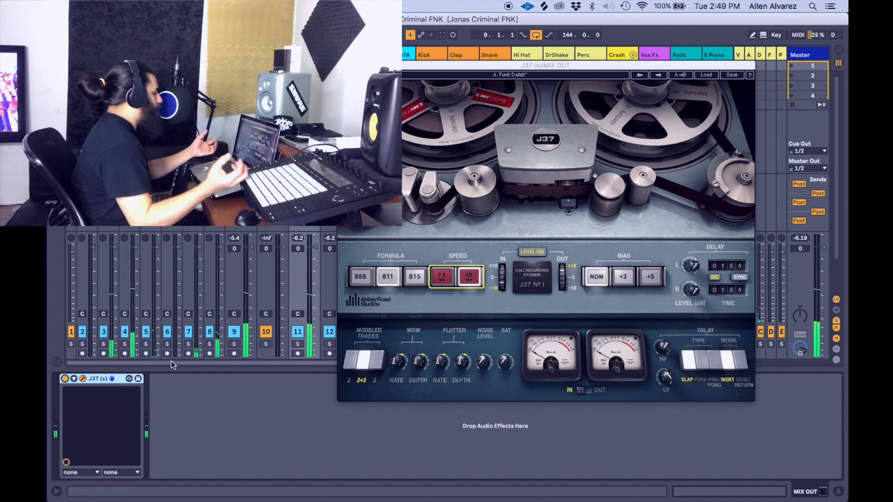
left_click(65, 378)
key("space")
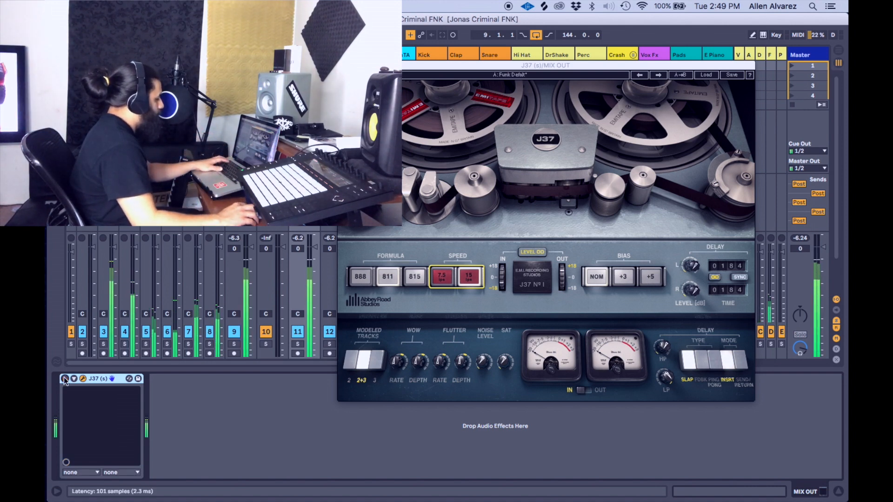
left_click(65, 378)
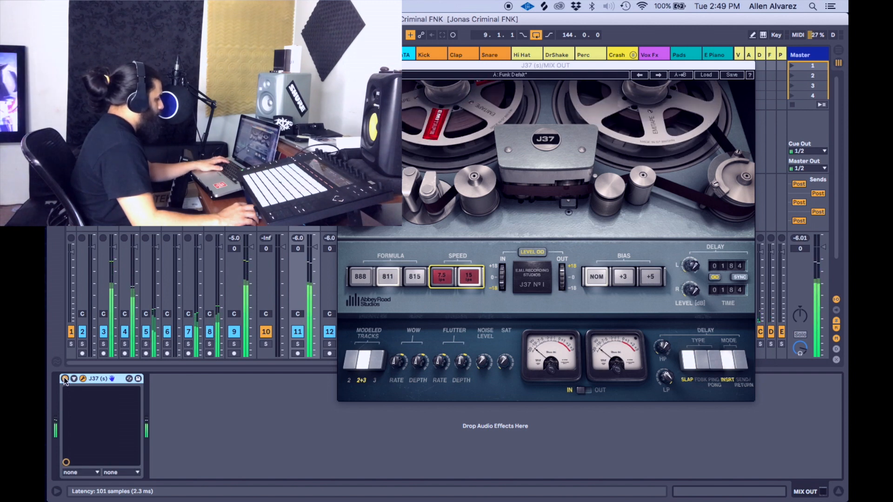
key("space")
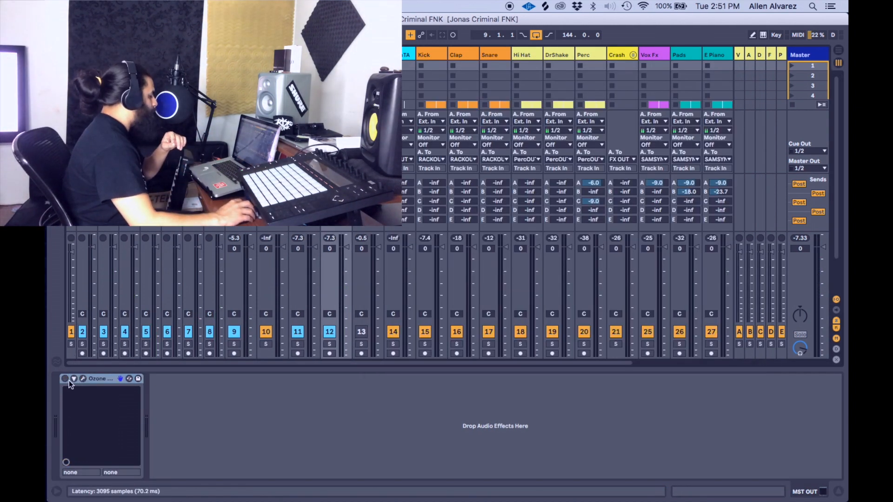
Enable Ozone 8 Elements on the MST OUT track and open its Equalizer module
left_click(65, 378)
left_click(83, 378)
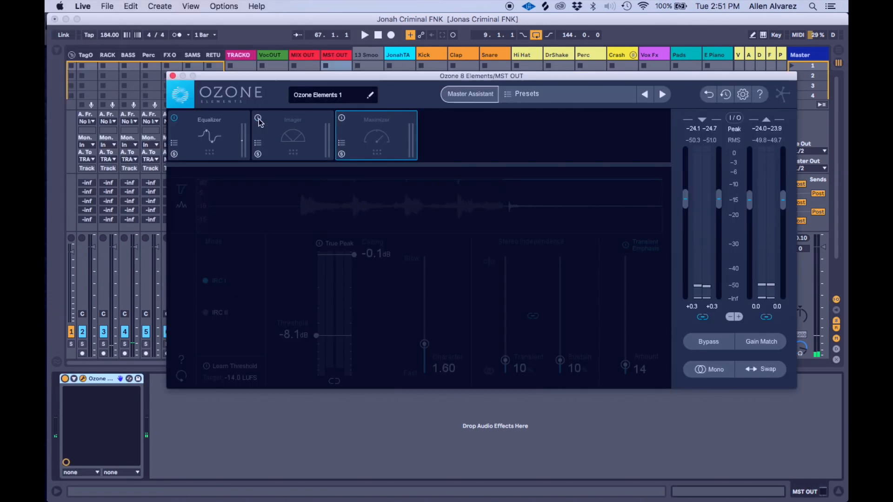
left_click(205, 124)
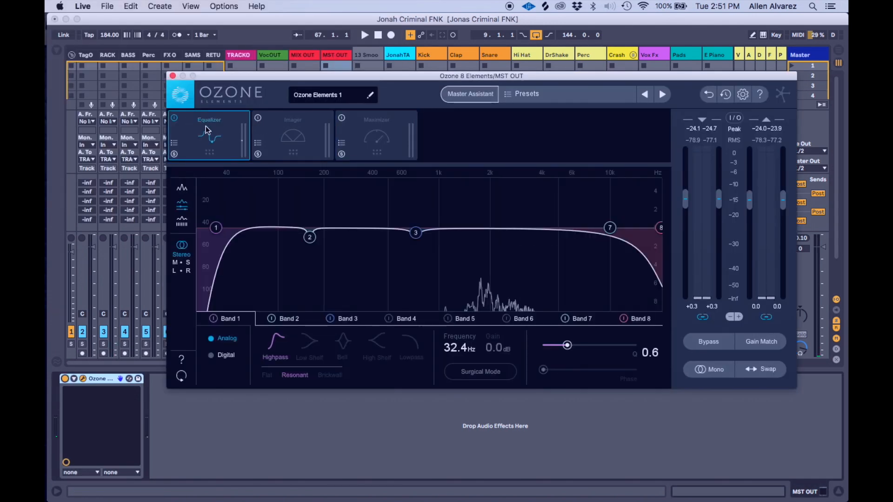
Play the mix with the Ozone Equalizer module off and on, leaving it enabled
left_click(175, 119)
key("space")
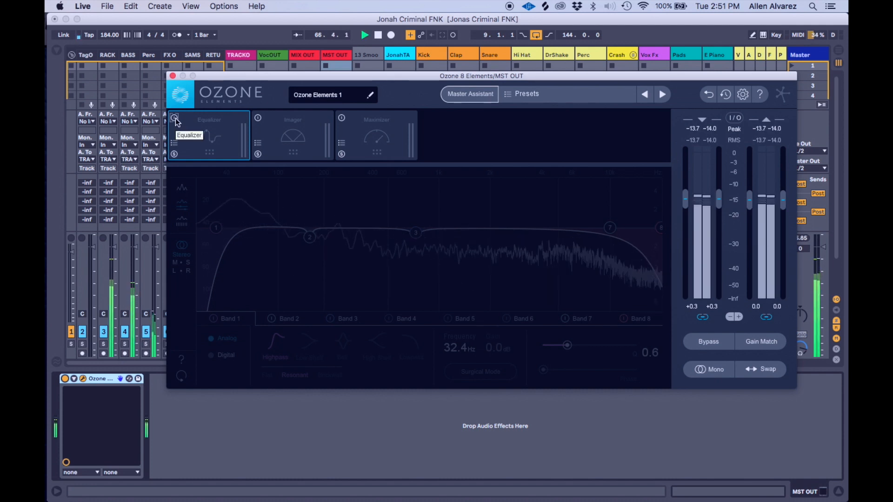
left_click(175, 119)
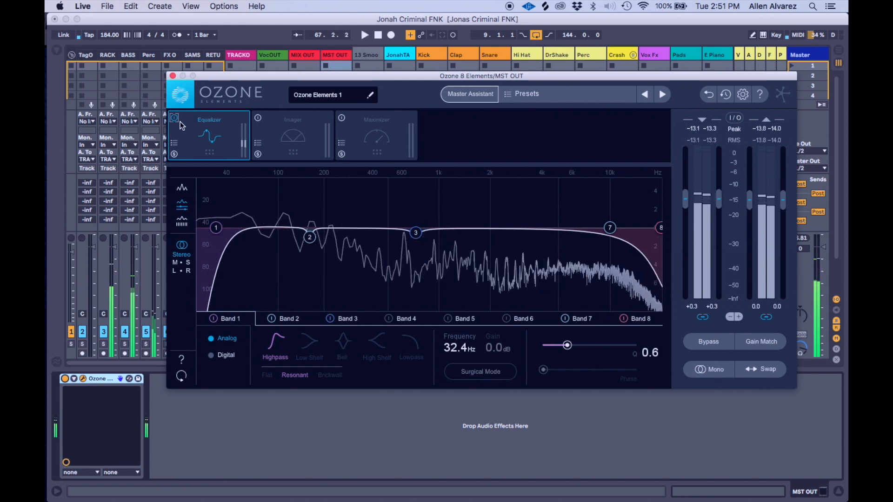
key("space")
Compare the mix with Equalizer Band 2 off and on during playback, leaving the band enabled
left_click(299, 319)
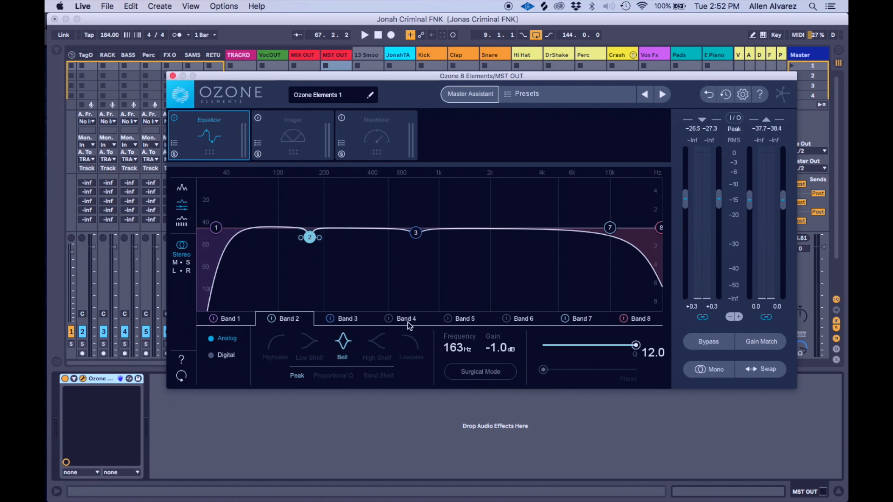
left_click(274, 320)
key("space")
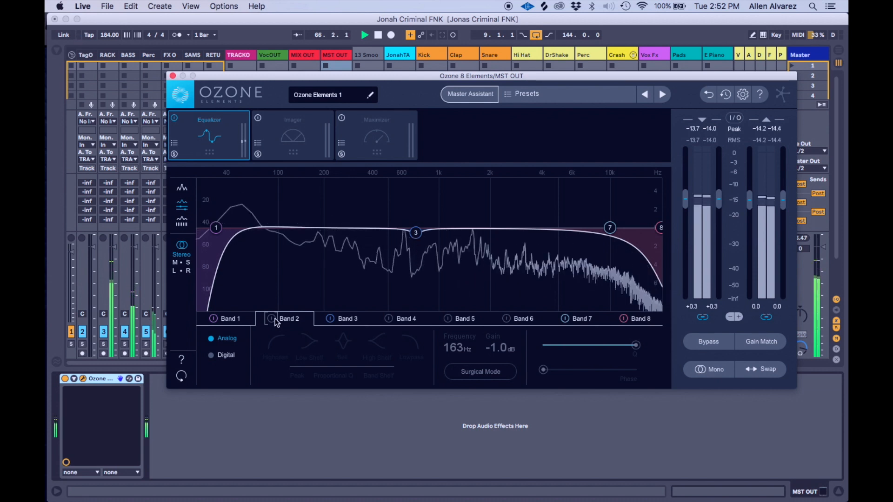
key("space")
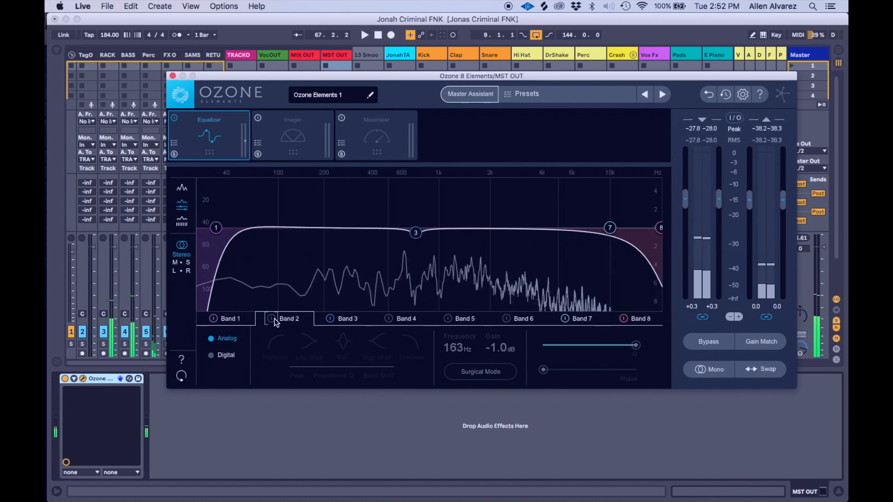
left_click(273, 319)
key("space")
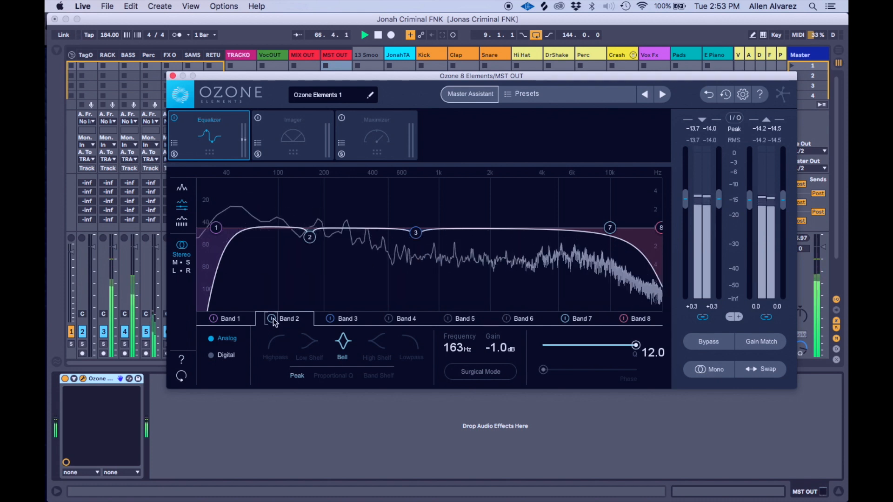
key("space")
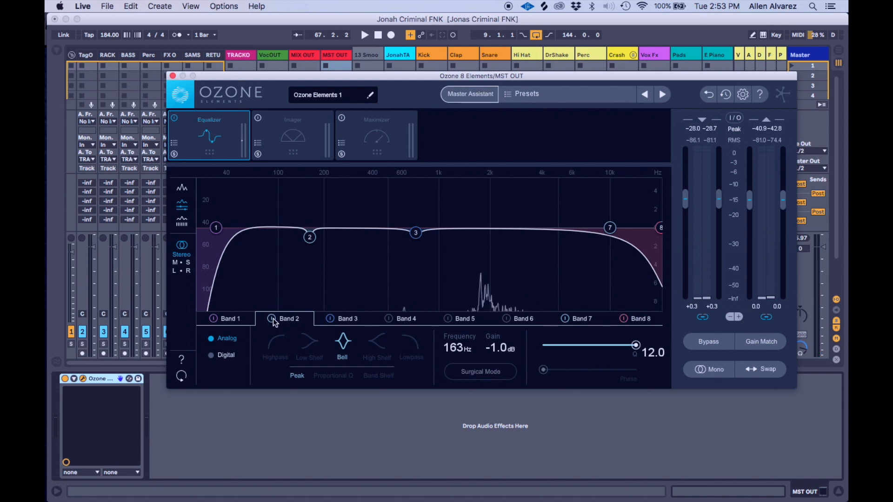
Compare the mix with Equalizer Band 3 off and on during playback, leaving the band enabled
left_click(415, 233)
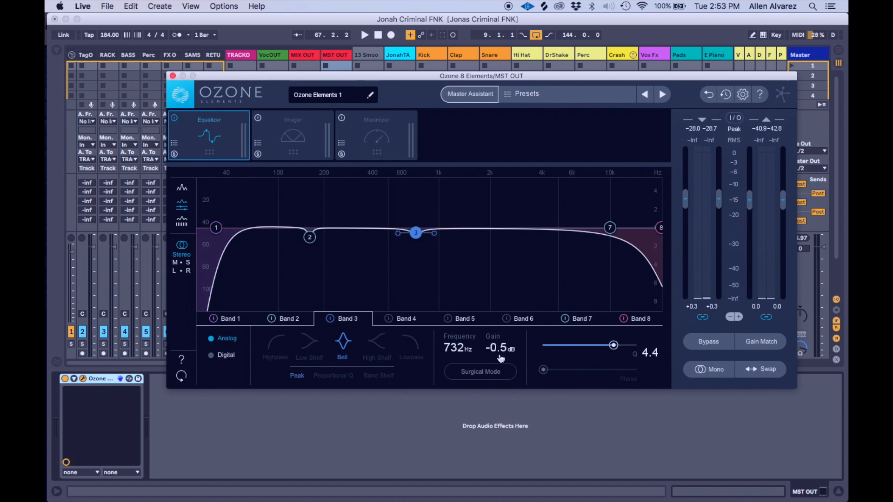
left_click(331, 319)
key("space")
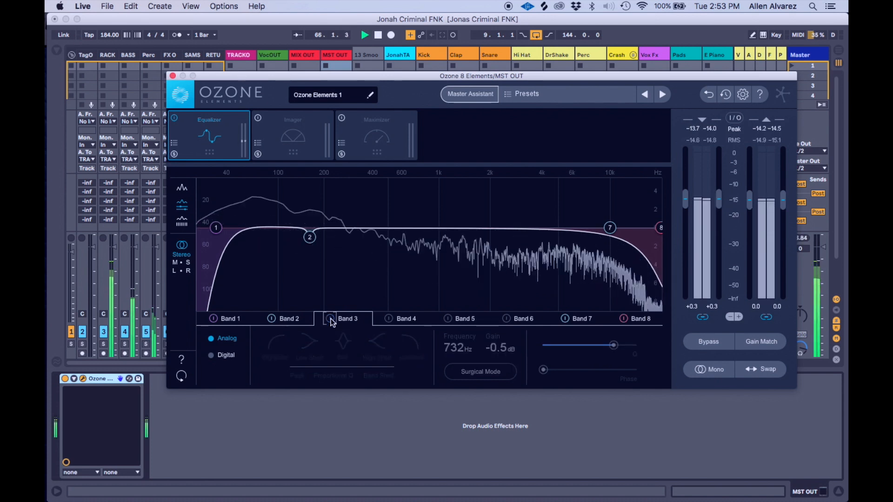
key("space")
key("space")
left_click(331, 319)
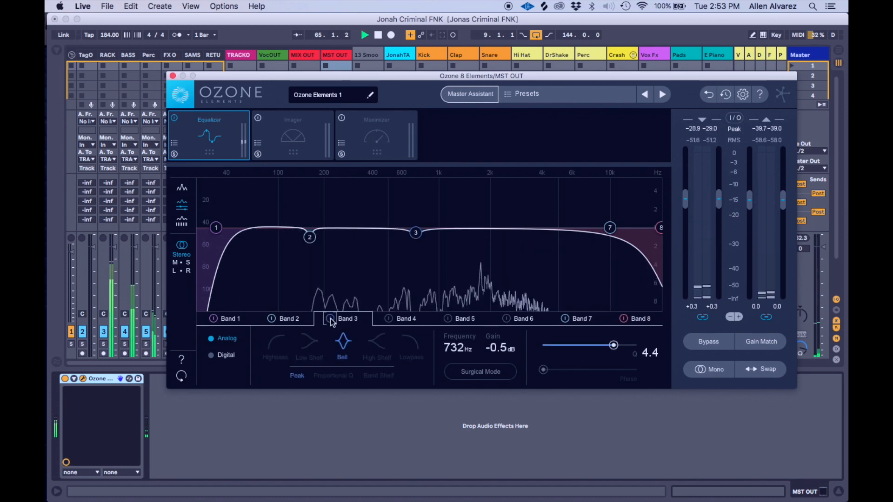
key("space")
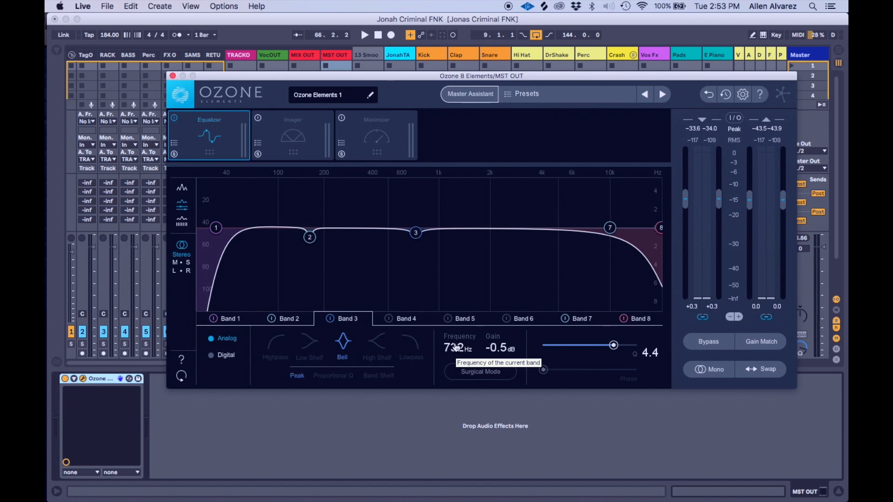
Enable the Ozone Maximizer module and play the mix through it
left_click(344, 120)
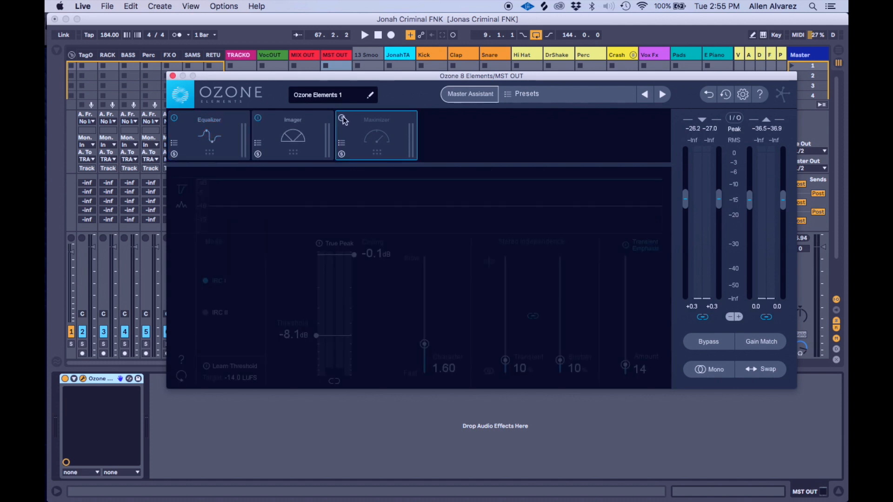
left_click(342, 120)
key("space")
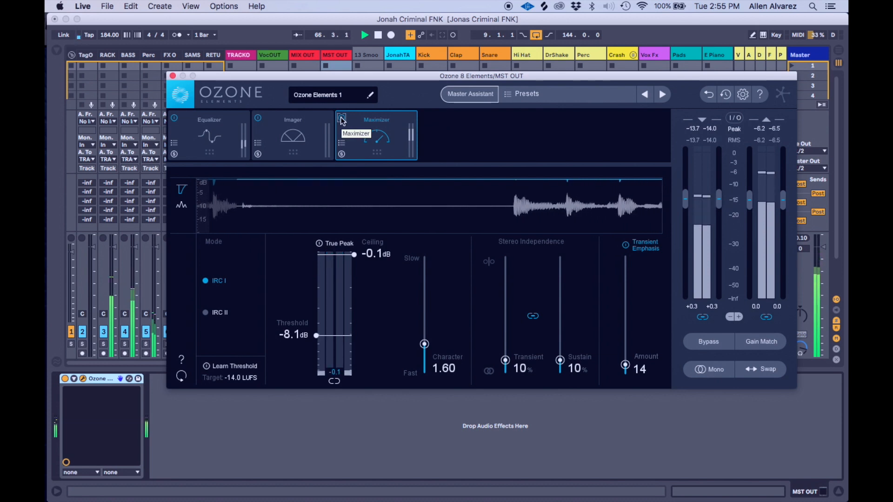
key("space")
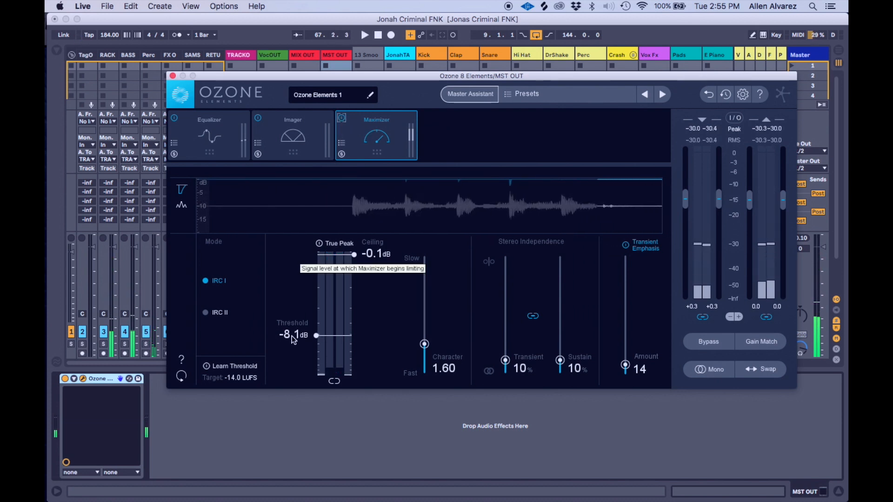